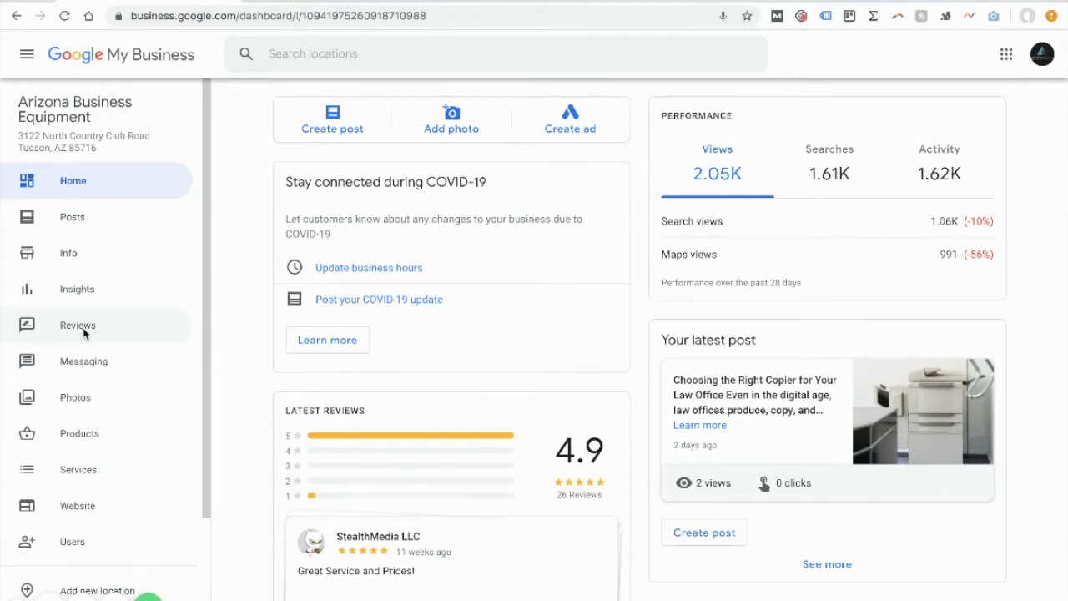
# Open the posts page of the Arizona Business Equipment listing and look over its most recent post
pyautogui.click(112, 224)
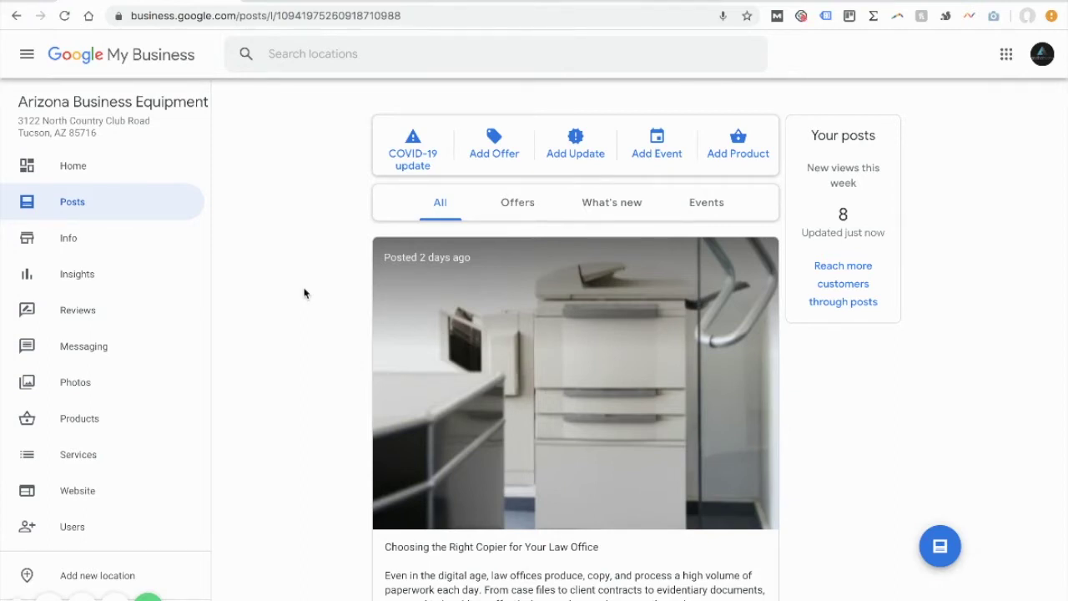
pyautogui.scroll(-2, 304, 292)
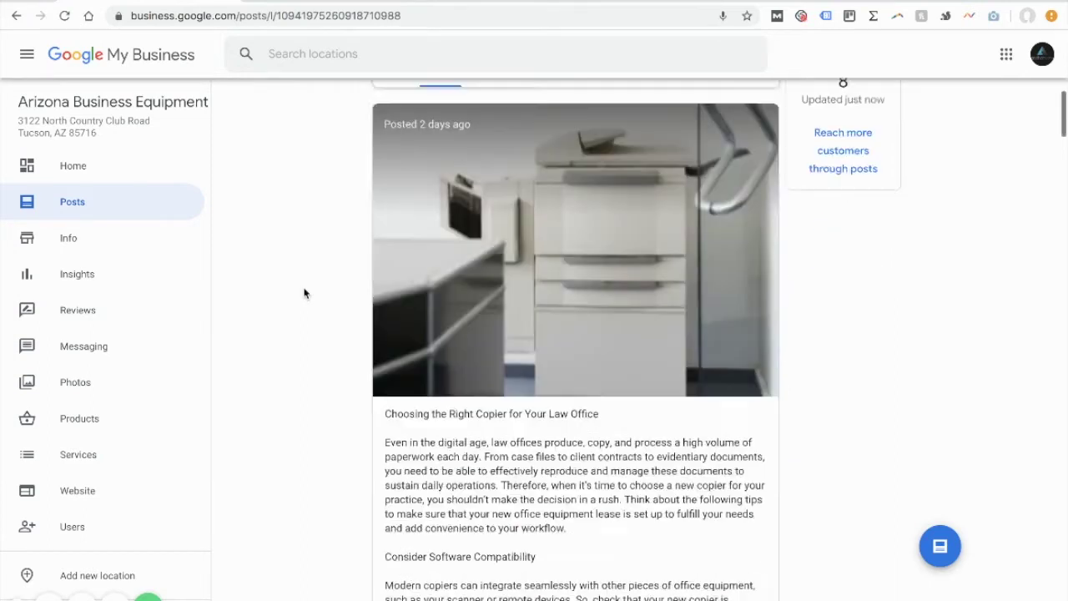
pyautogui.scroll(2, 305, 291)
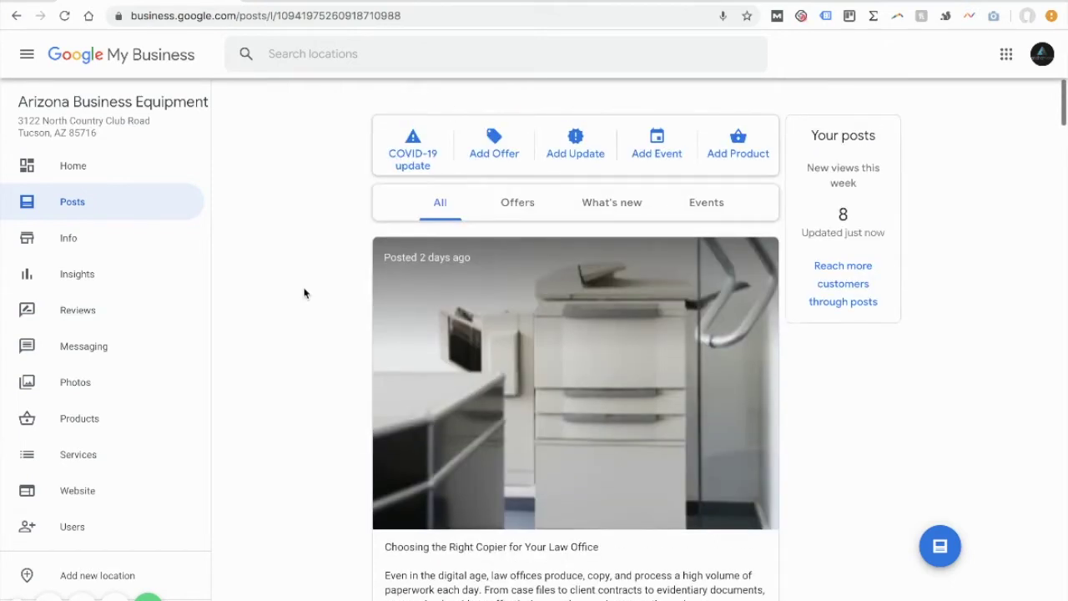
# Look at the creation forms for an offer, an update and a product, closing each without posting
pyautogui.click(488, 149)
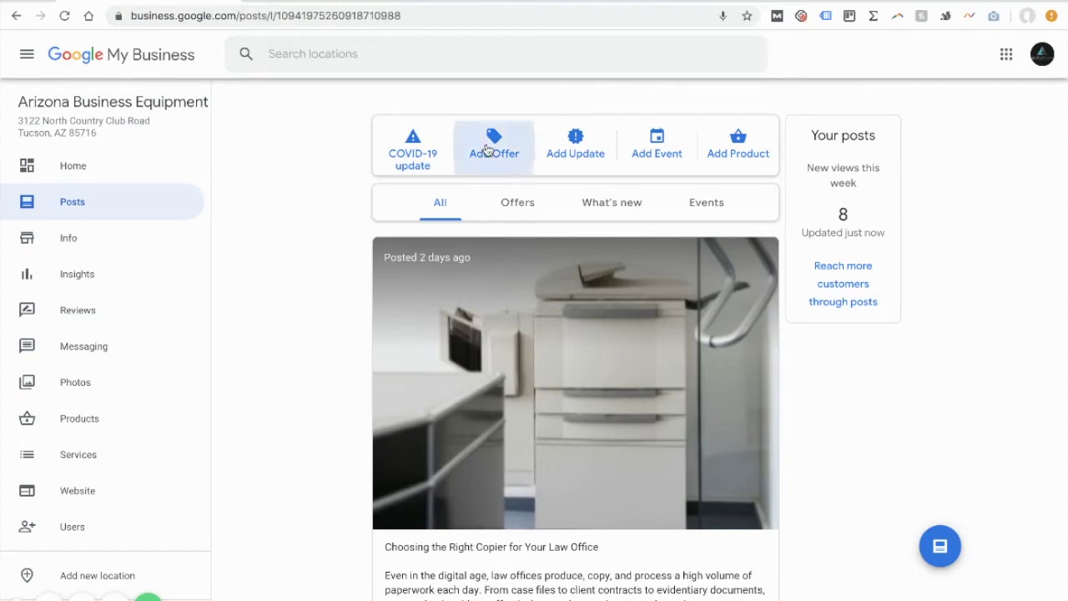
pyautogui.click(688, 78)
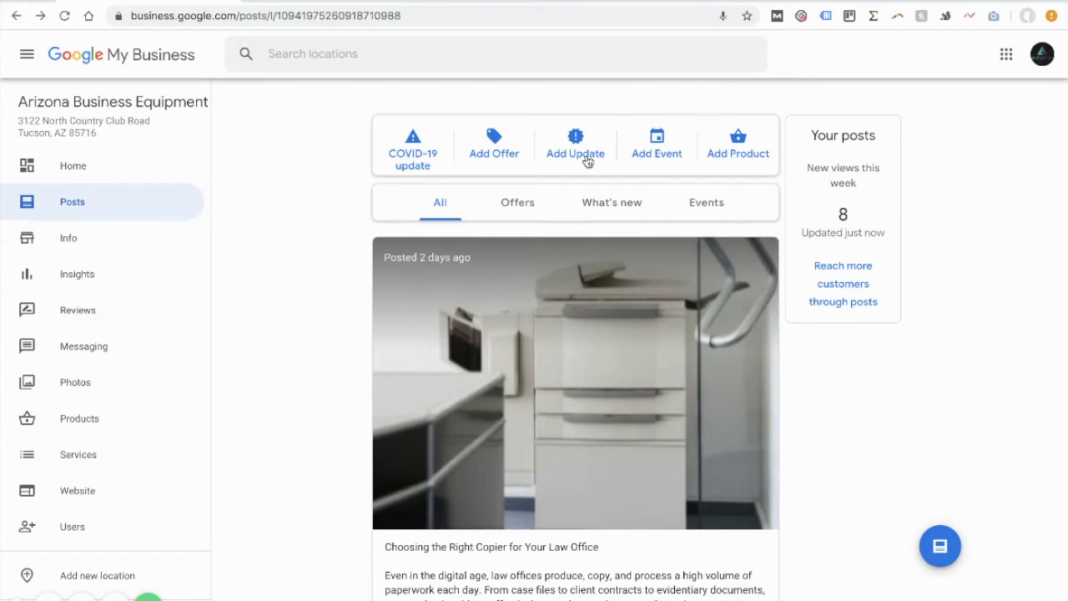
pyautogui.click(575, 150)
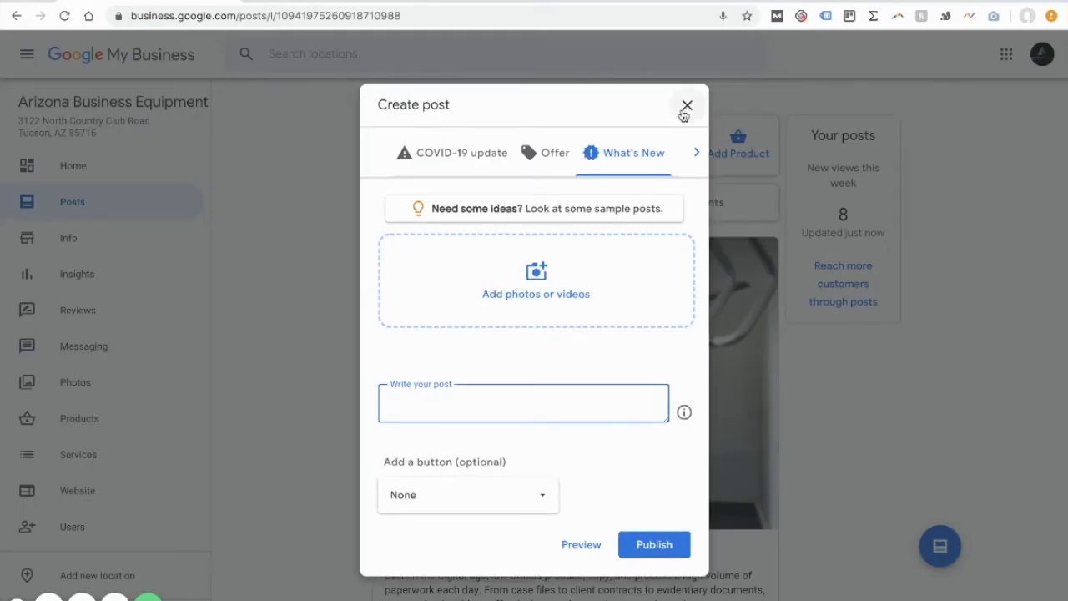
pyautogui.click(682, 111)
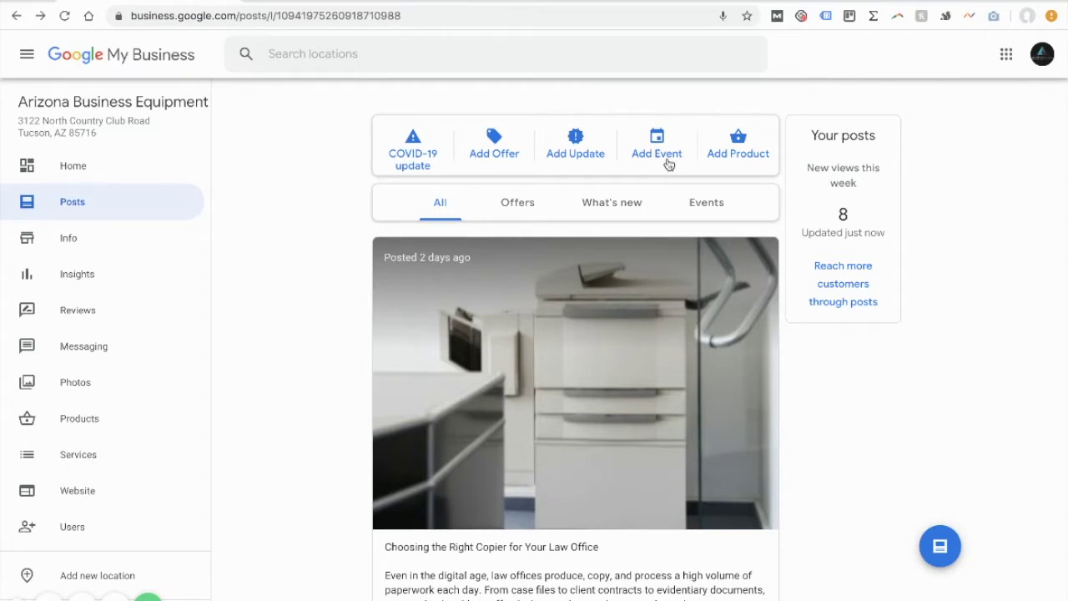
pyautogui.click(725, 163)
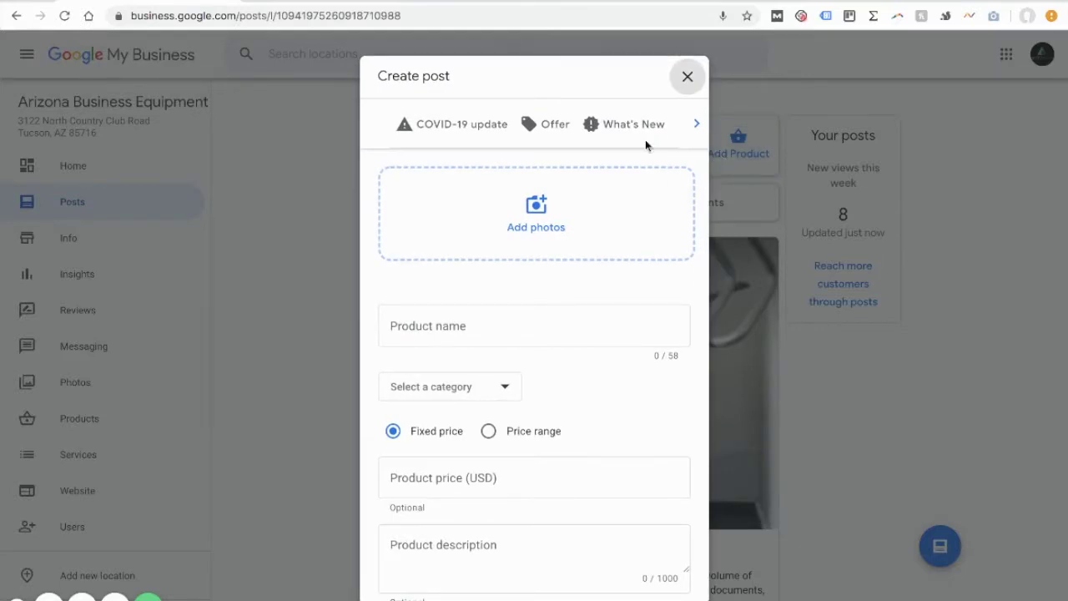
pyautogui.click(687, 75)
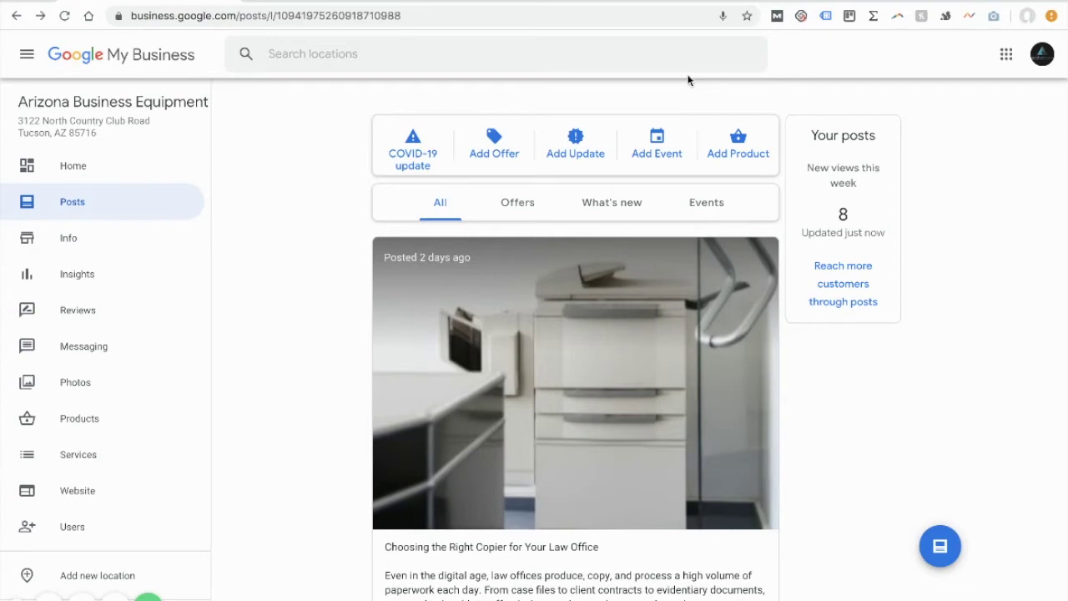
# Read through the latest post, Choosing the Right Copier for Your Law Office, down to its Learn more link
pyautogui.click(611, 202)
pyautogui.scroll(-4, 564, 489)
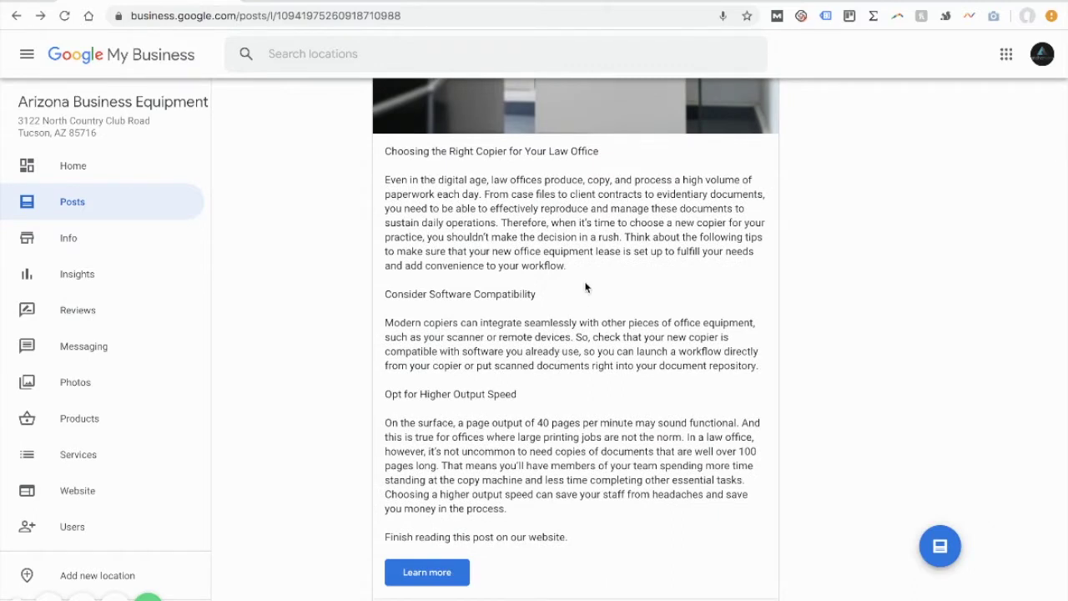
pyautogui.scroll(-2, 585, 287)
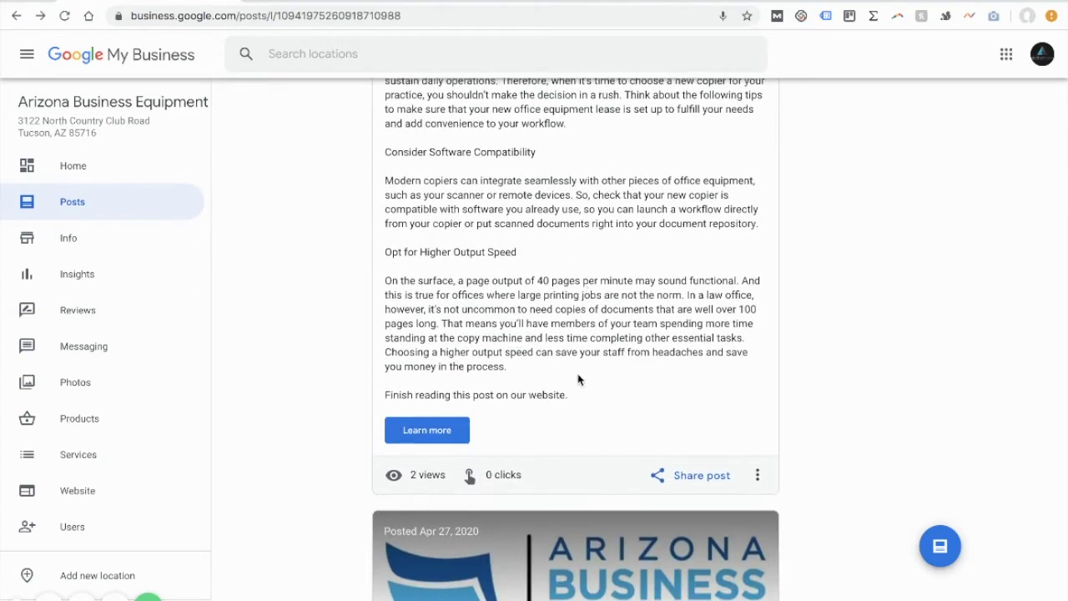
pyautogui.scroll(1, 578, 380)
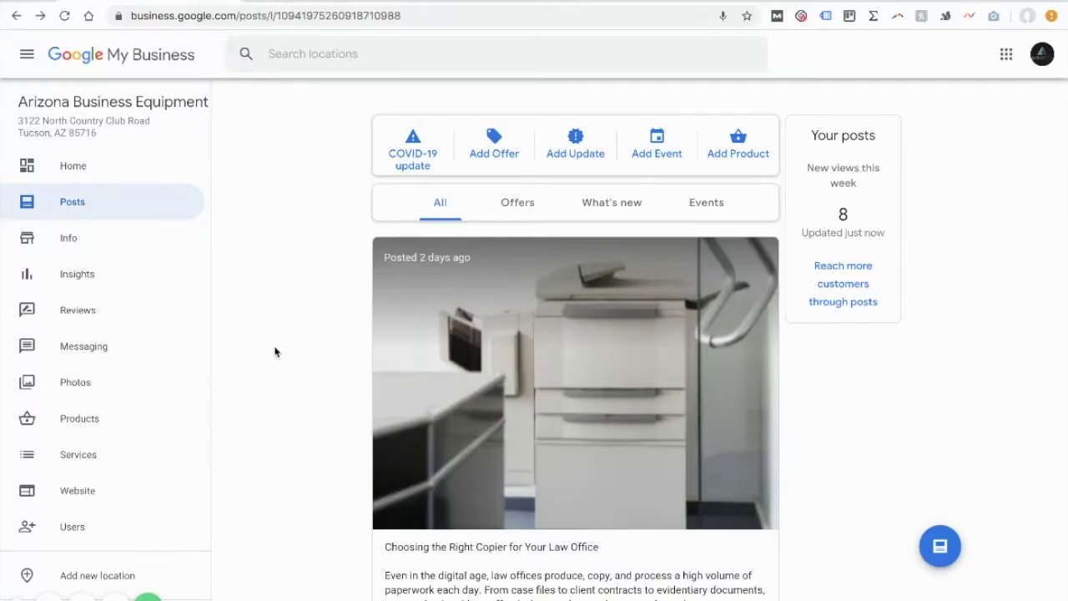
# Start a new post and set its type to What's New after checking the Offer form
pyautogui.click(940, 548)
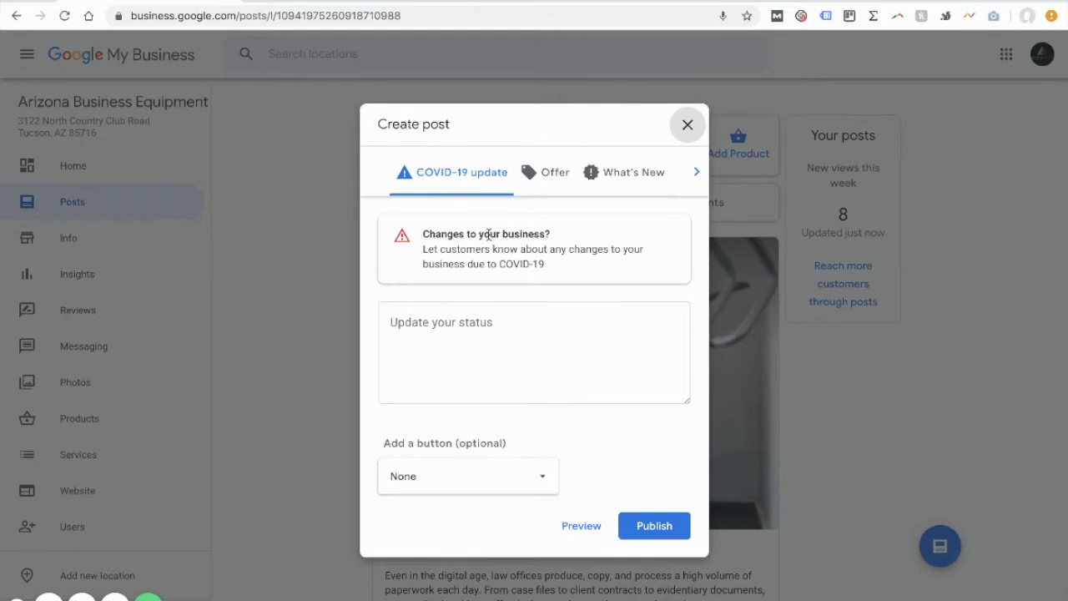
pyautogui.click(616, 179)
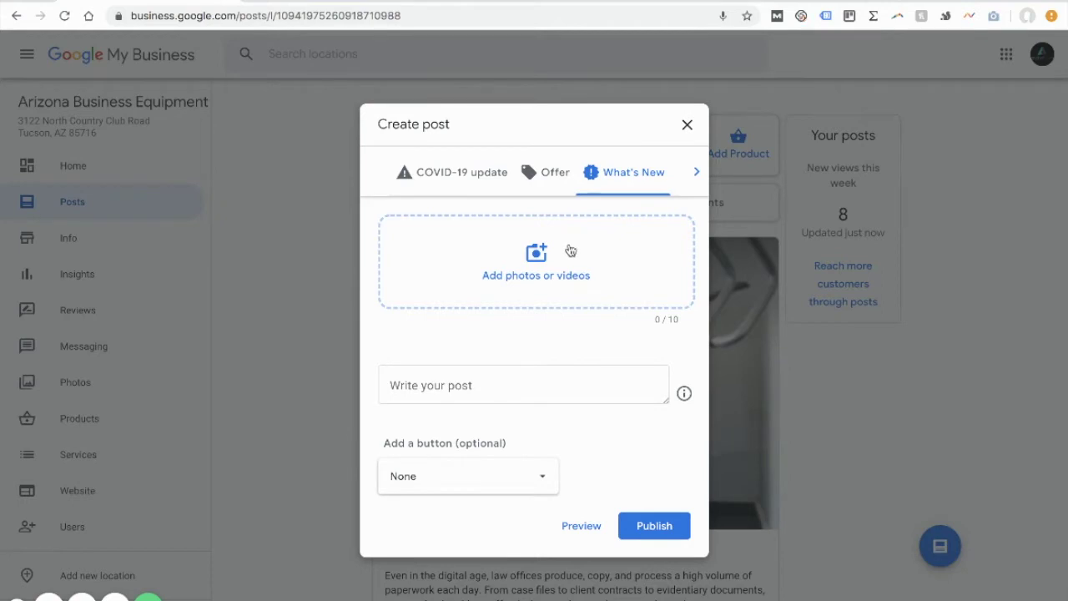
pyautogui.click(542, 175)
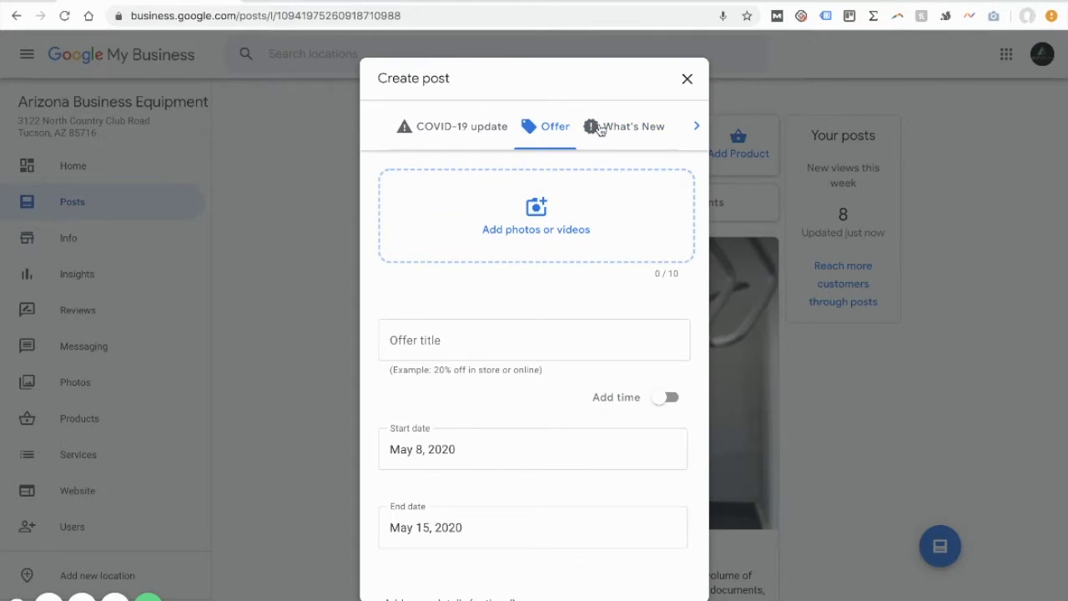
pyautogui.click(615, 128)
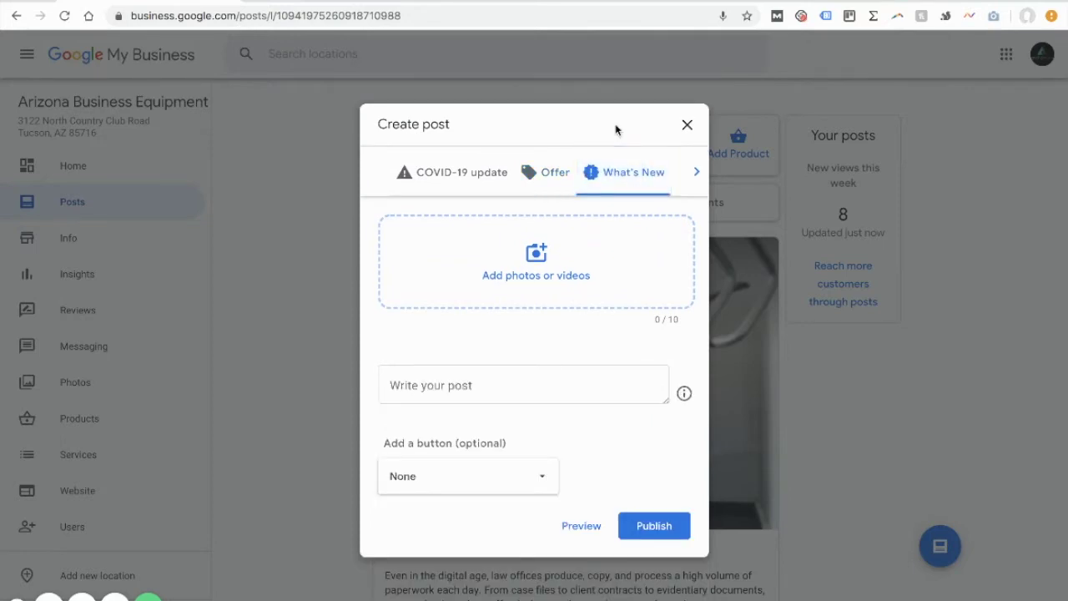
# Write "Copy goes here~" as the post text and attach one image from the computer
pyautogui.click(499, 384)
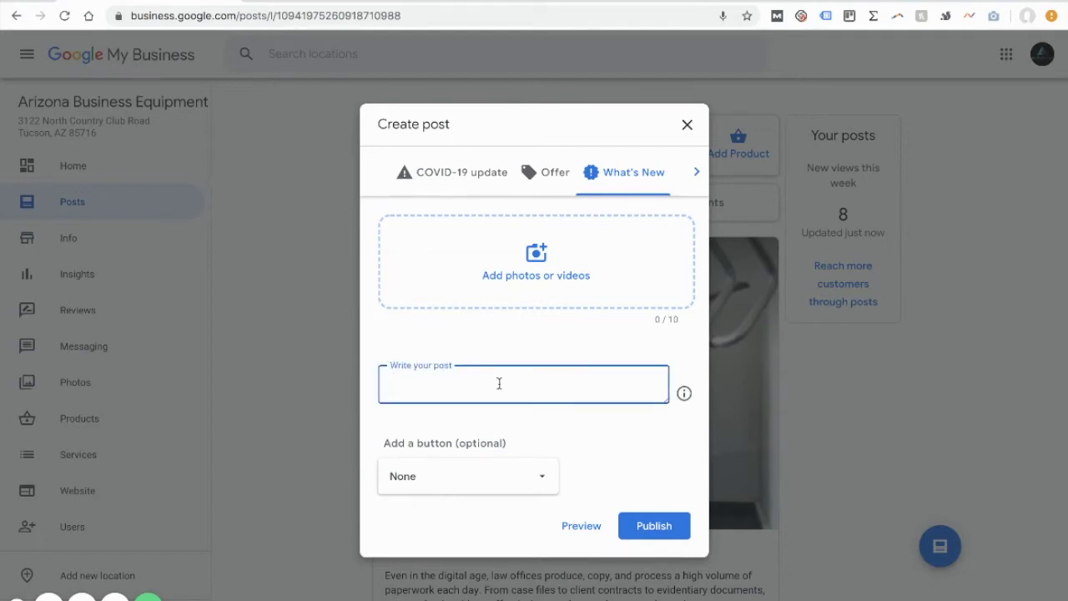
pyautogui.write('Copy goes here')
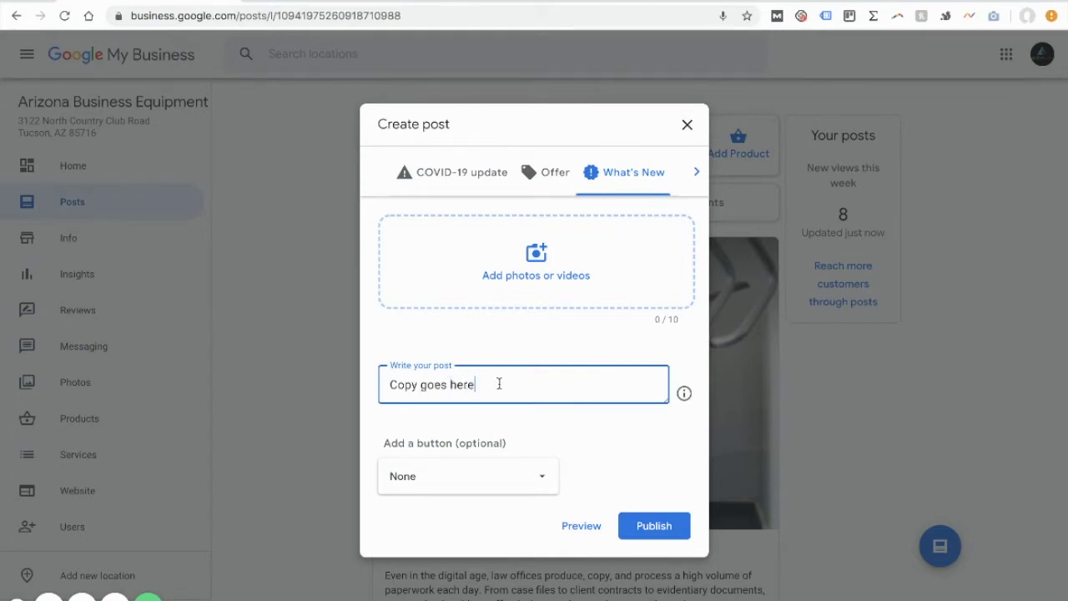
pyautogui.write('~')
pyautogui.click(504, 266)
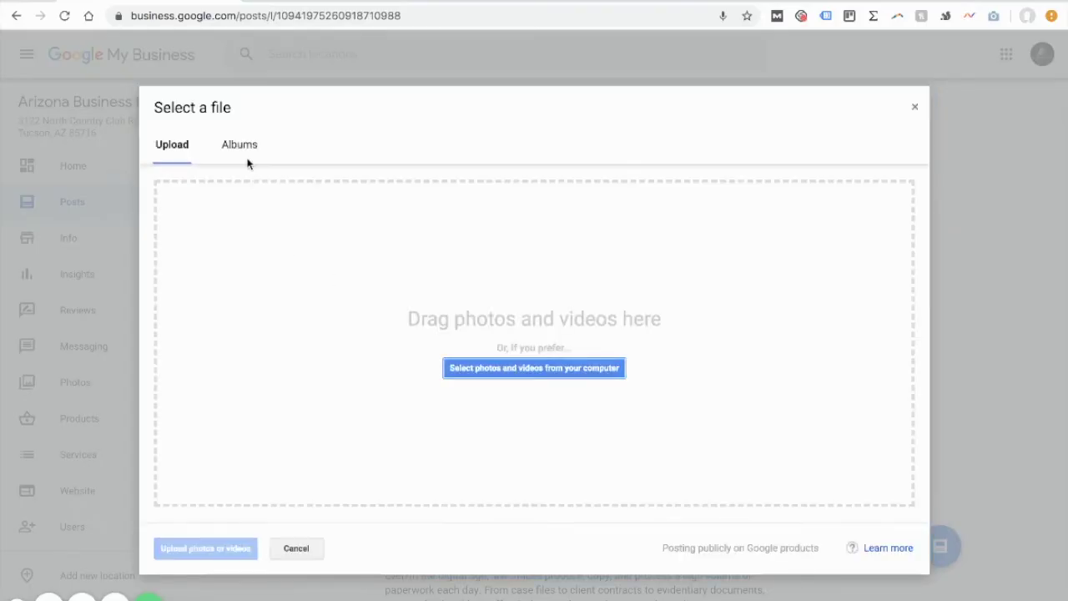
pyautogui.click(463, 373)
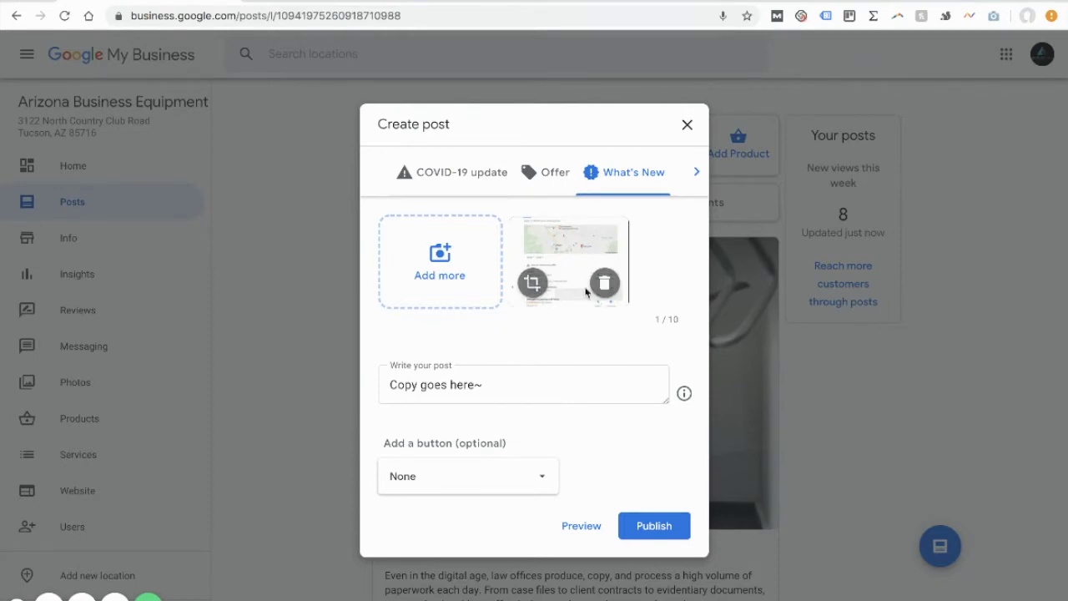
# Add a Learn more button to the post with the link google.com/contact
pyautogui.click(484, 489)
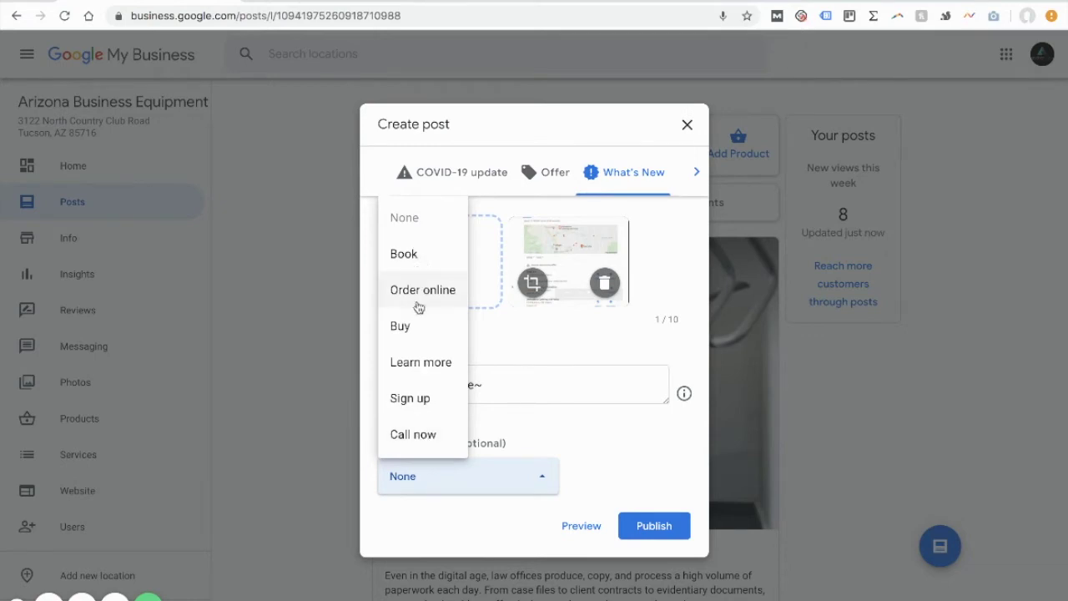
pyautogui.click(421, 366)
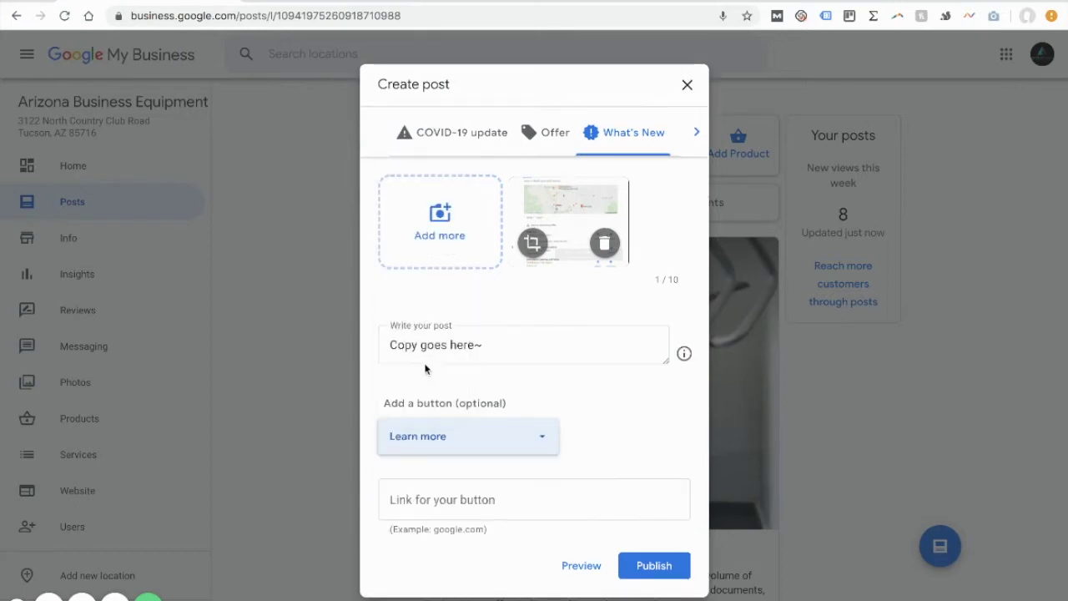
pyautogui.click(542, 498)
pyautogui.write('goo')
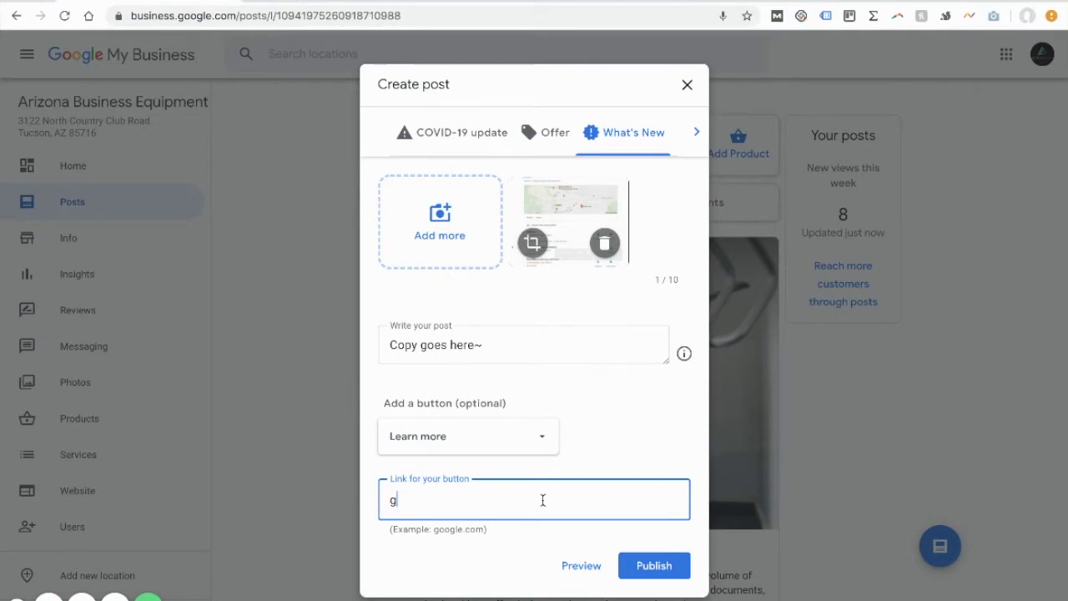
pyautogui.press('BackSpace')
pyautogui.write('ogle.com/contact')
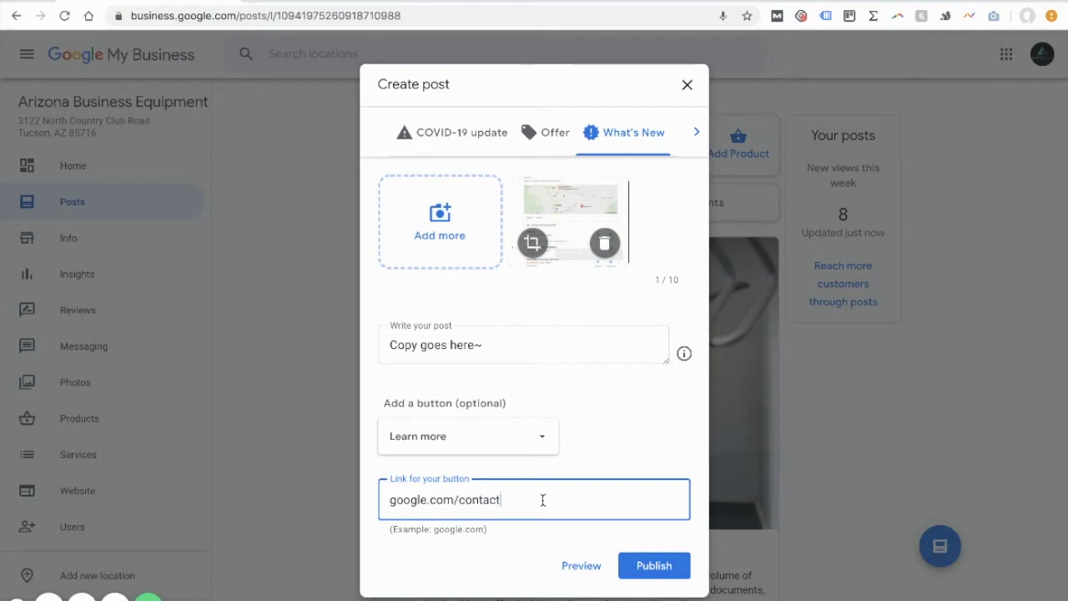
pyautogui.moveTo(394, 500); pyautogui.dragTo(503, 500)
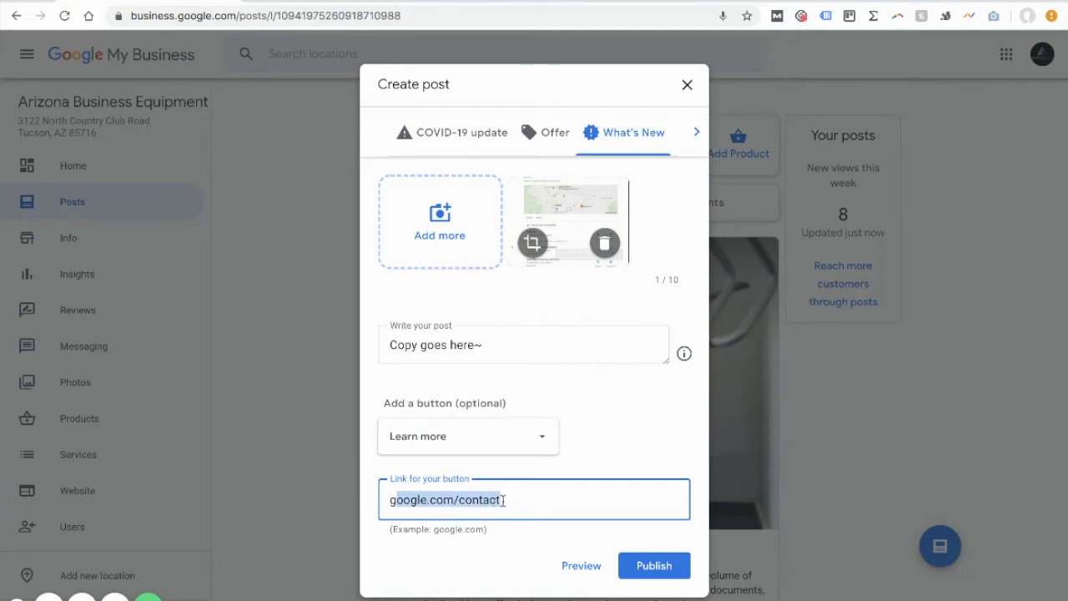
pyautogui.click(499, 499)
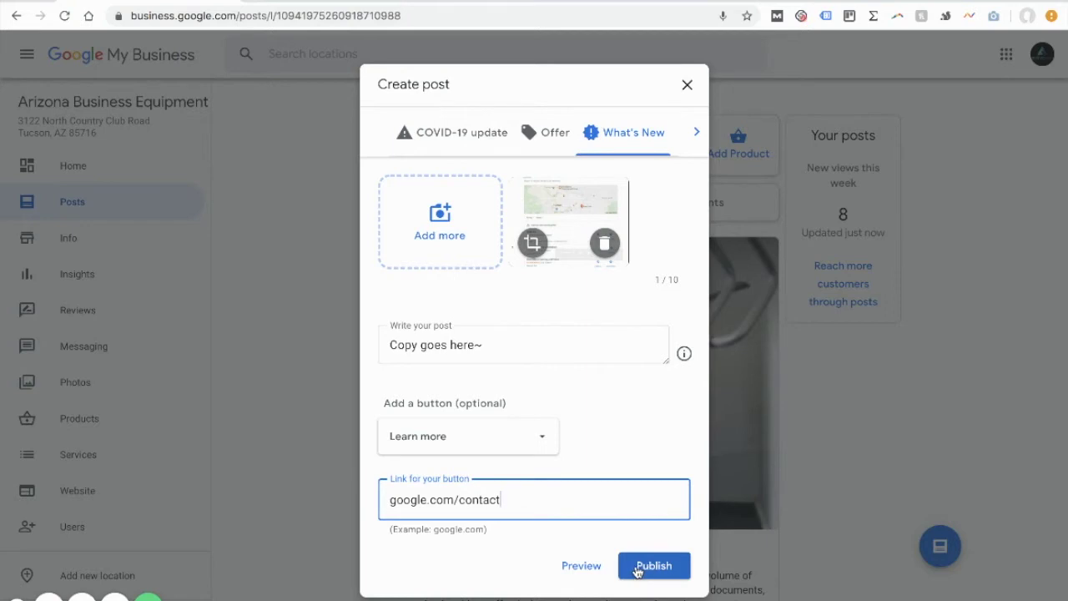
# Preview the post's image, text and button, and close the draft without publishing it
pyautogui.click(586, 566)
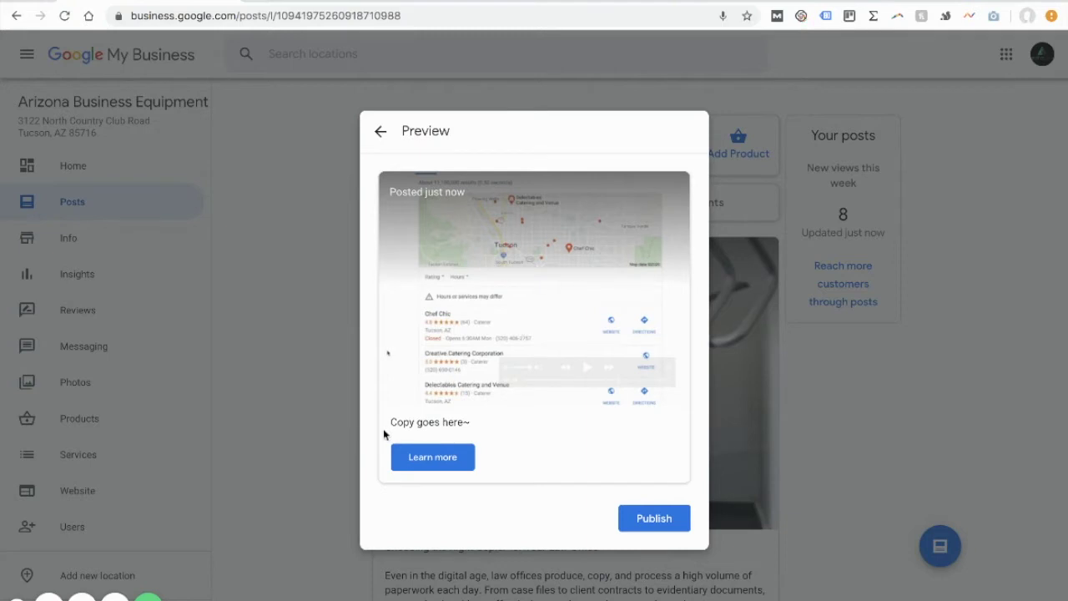
pyautogui.moveTo(392, 423); pyautogui.dragTo(469, 422)
pyautogui.click(452, 422)
pyautogui.moveTo(404, 422); pyautogui.dragTo(457, 422)
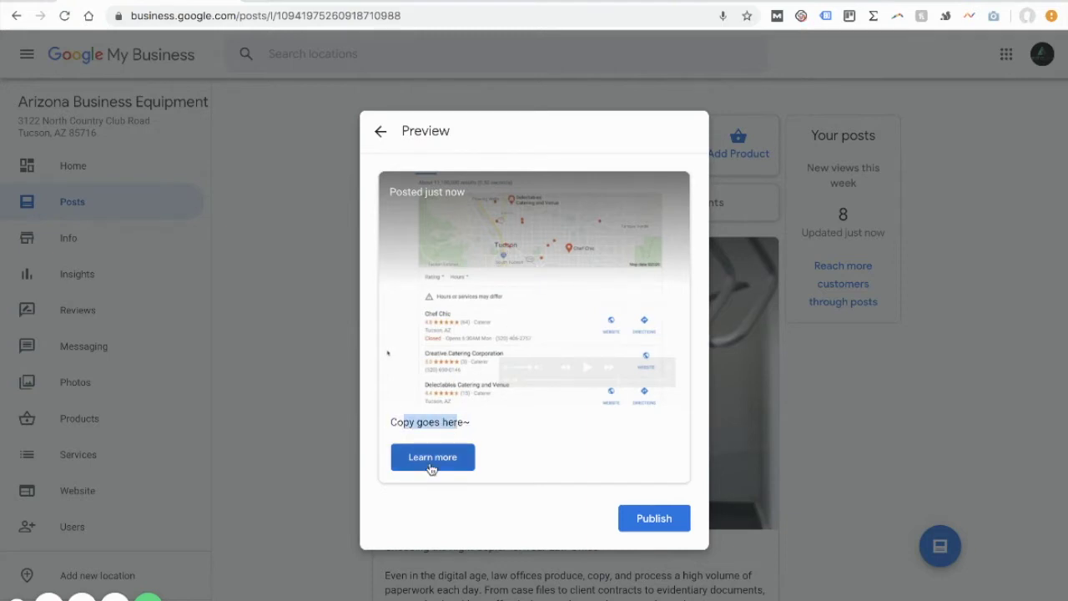
pyautogui.click(378, 134)
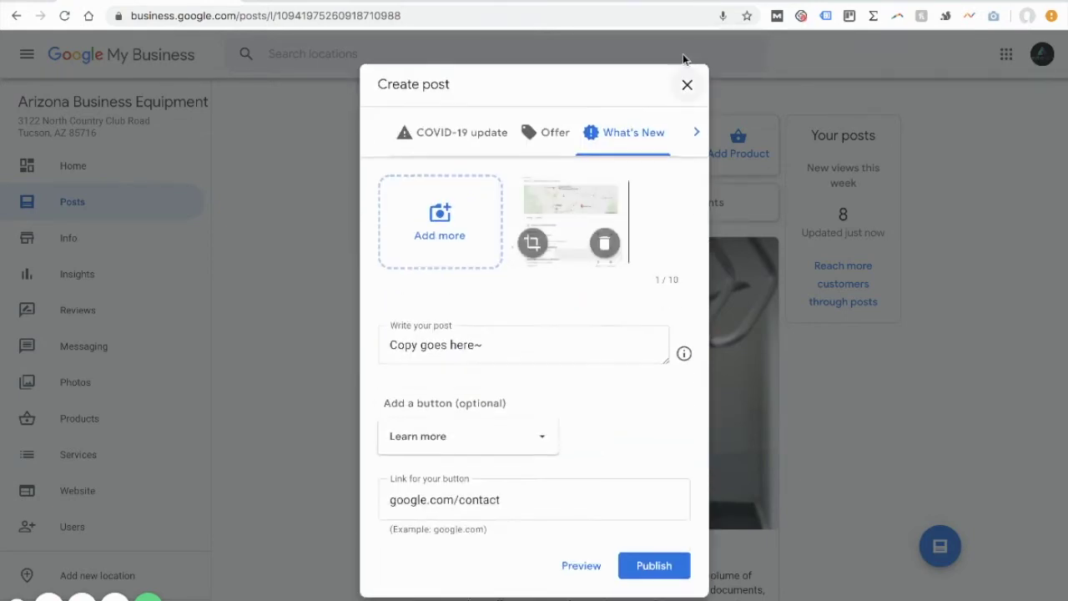
pyautogui.click(688, 85)
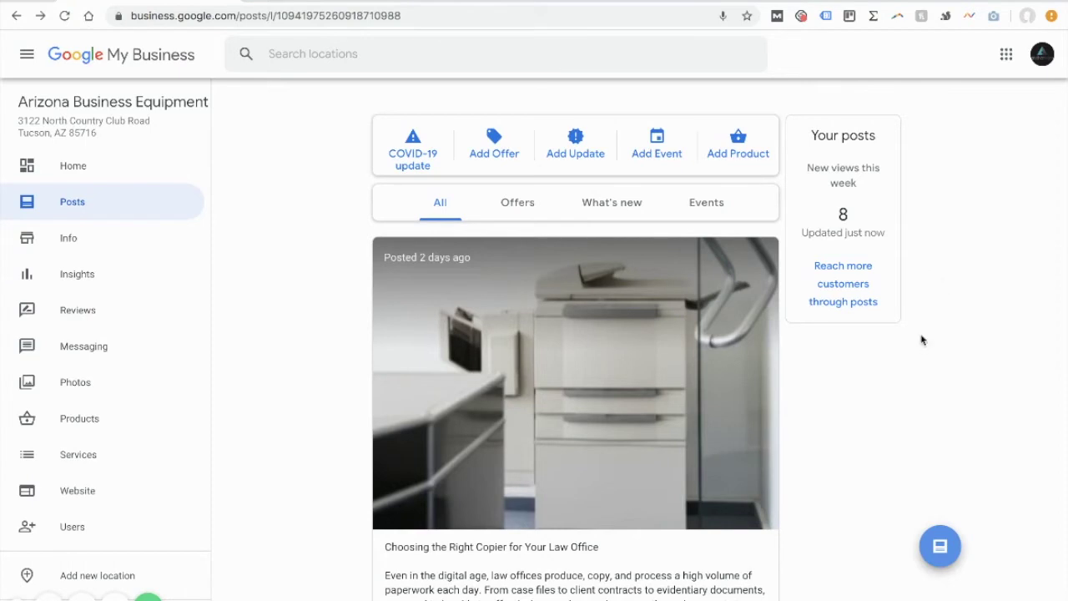
# Search Google for "arizona business equipment" and examine how the latest post appears in the business profile
pyautogui.hotkey('alt', 'Home')
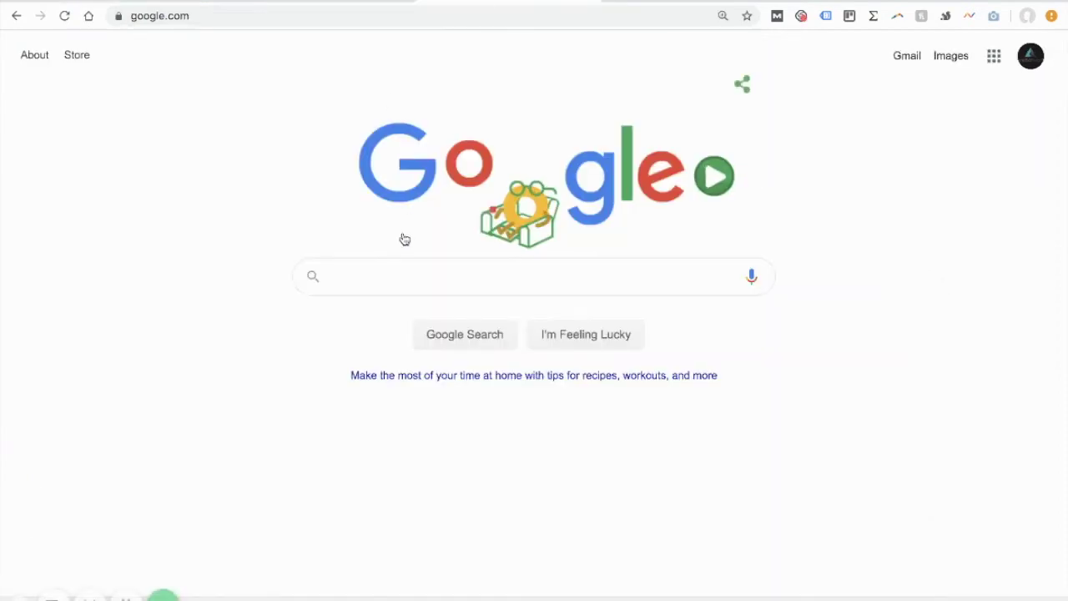
pyautogui.write('arizona business equipment')
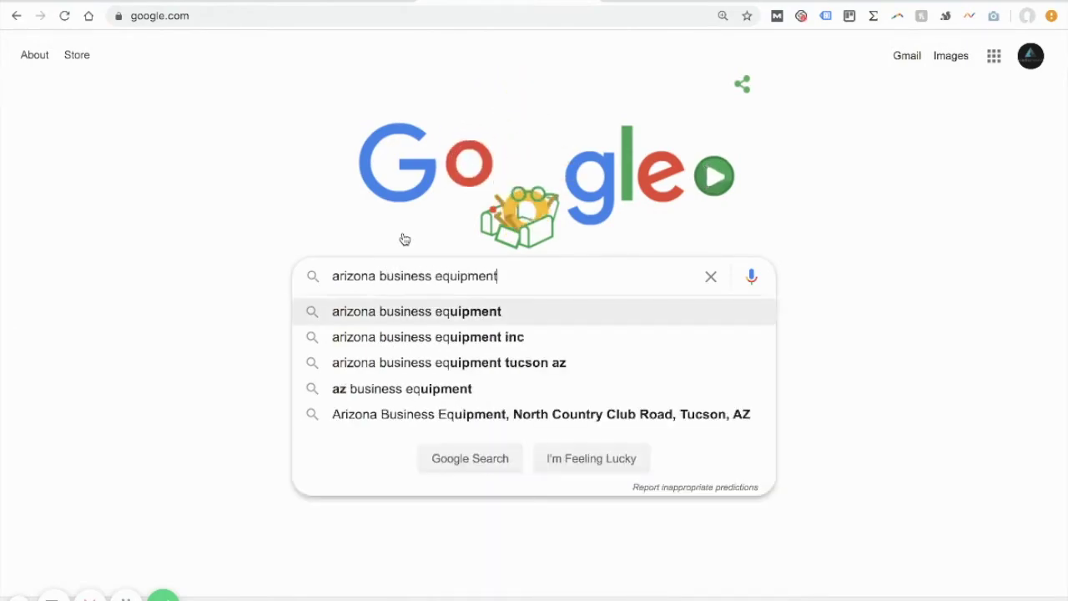
pyautogui.press('Return')
pyautogui.scroll(-4, 653, 286)
pyautogui.scroll(-7, 652, 286)
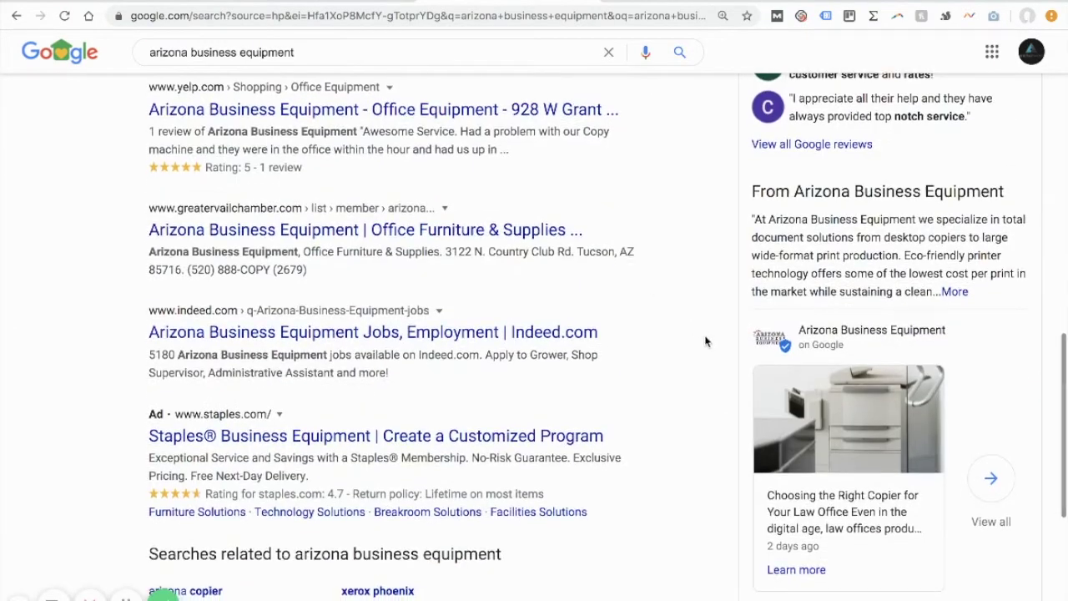
pyautogui.scroll(-1, 851, 448)
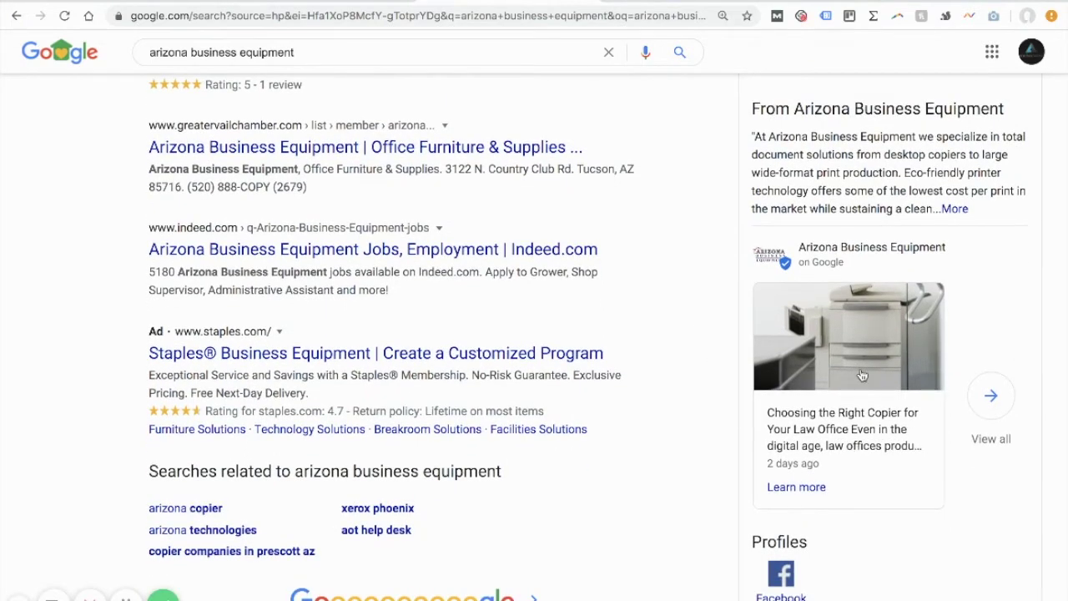
pyautogui.scroll(6, 899, 215)
pyautogui.scroll(5, 899, 216)
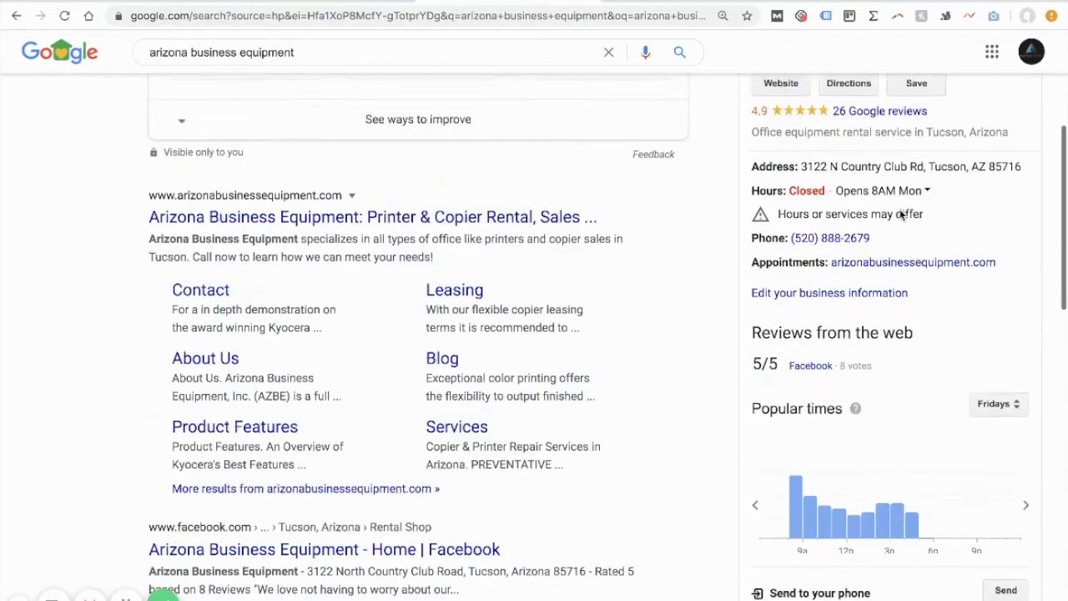
# Open the "Choosing the Right Copier for Your Law Office" post from the business profile and read its full text
pyautogui.scroll(-8, 894, 265)
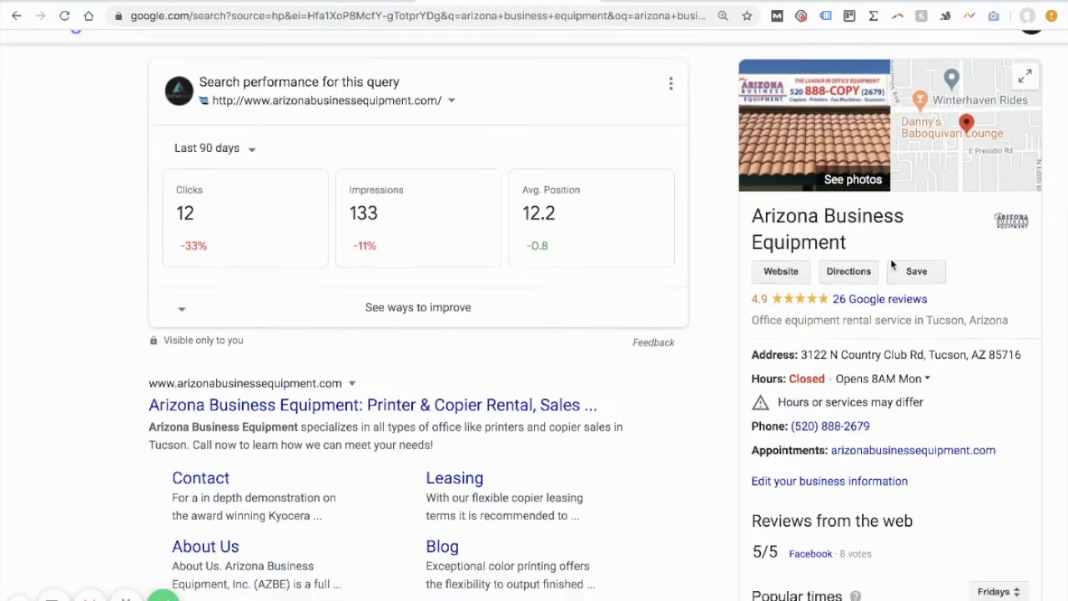
pyautogui.scroll(-4, 891, 264)
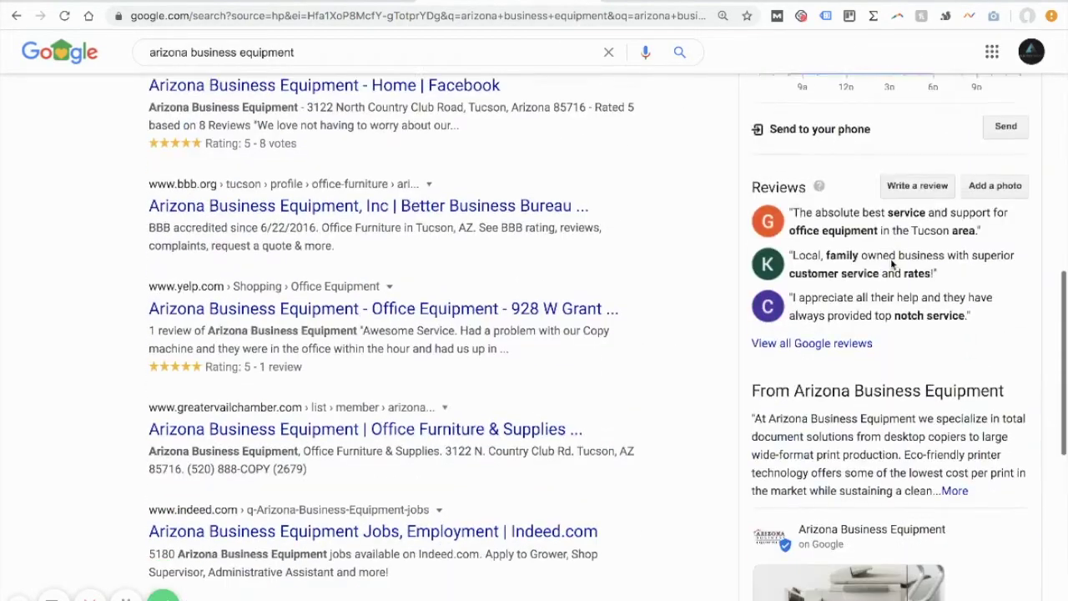
pyautogui.scroll(-2, 891, 265)
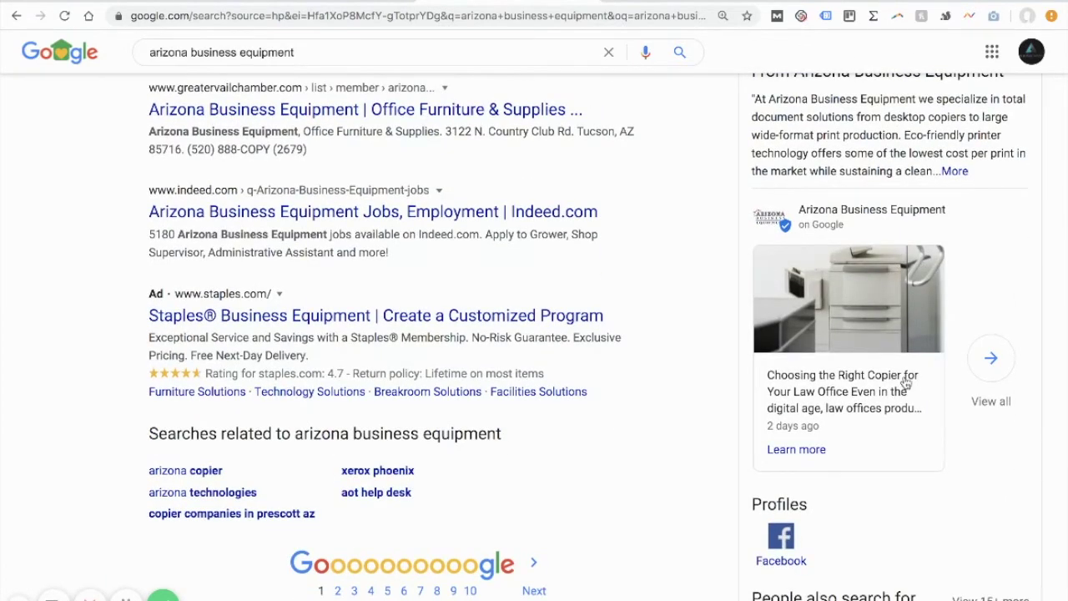
pyautogui.click(814, 391)
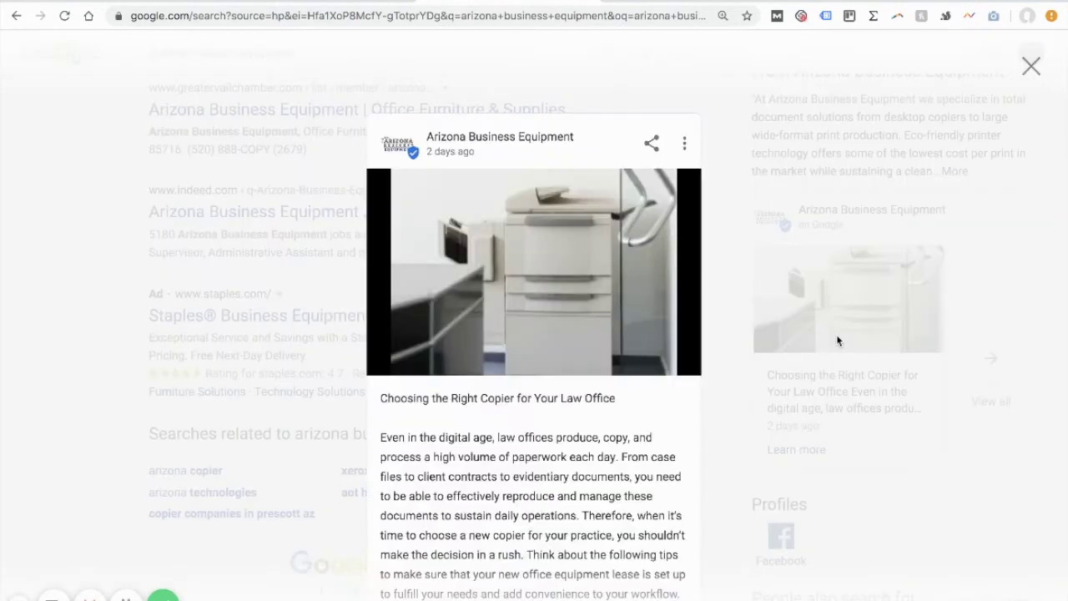
pyautogui.scroll(-5, 550, 327)
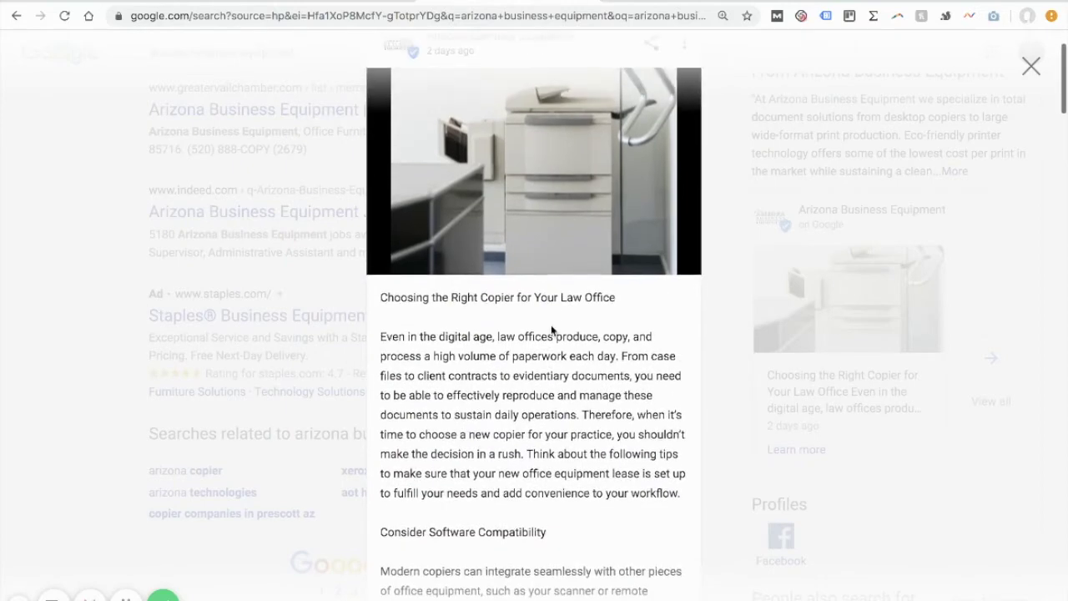
pyautogui.scroll(-6, 550, 329)
pyautogui.scroll(1, 550, 327)
pyautogui.scroll(-4, 551, 327)
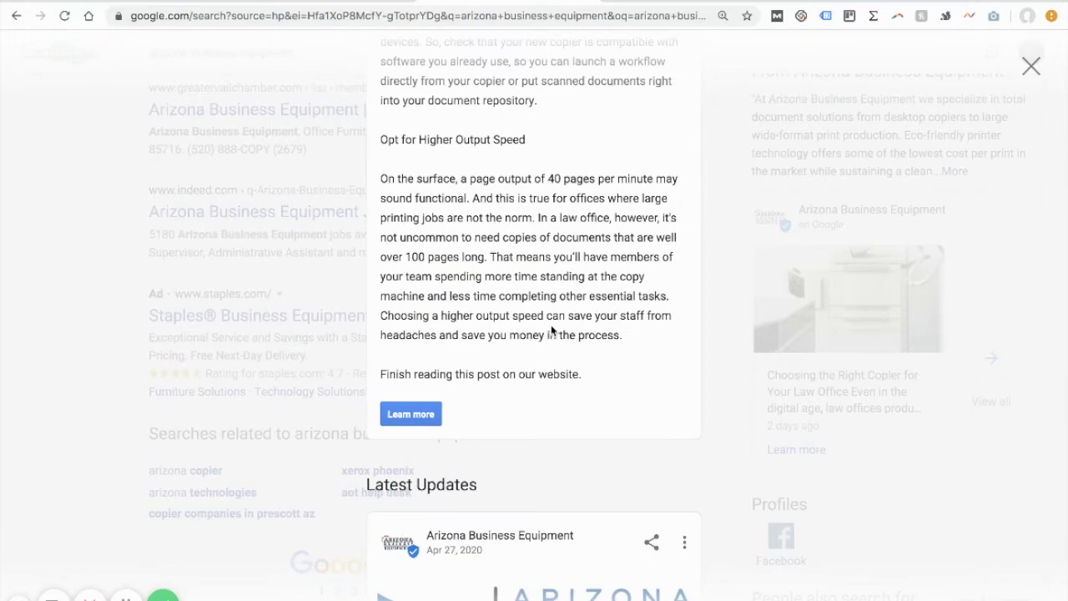
# Browse the older posts under Latest Updates, and close the post view to return to the search results
pyautogui.scroll(-5, 551, 329)
pyautogui.scroll(-8, 551, 330)
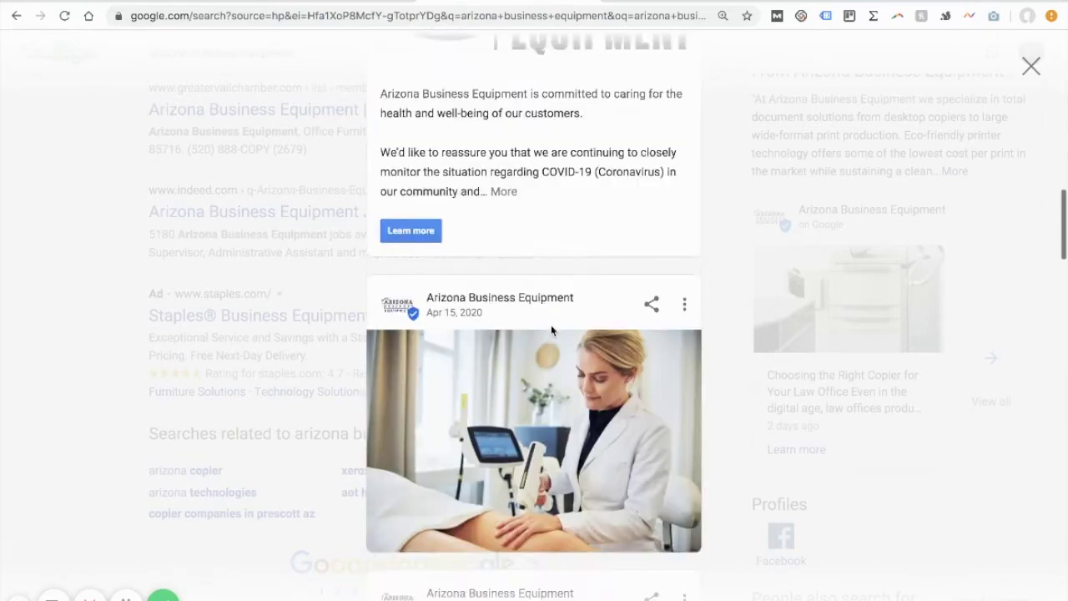
pyautogui.scroll(-20, 550, 330)
pyautogui.scroll(20, 551, 330)
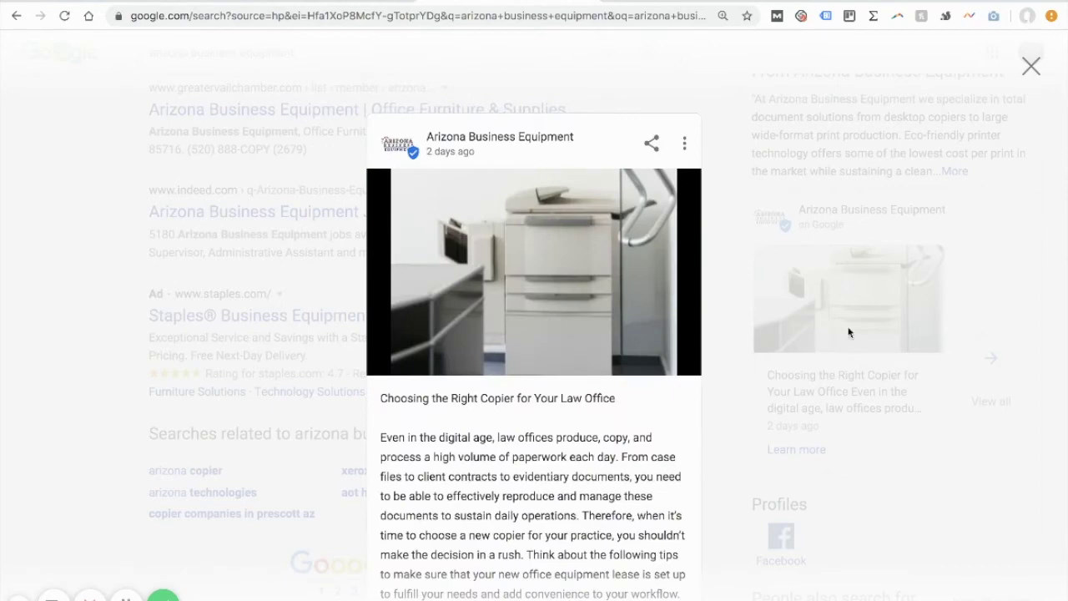
pyautogui.click(1031, 67)
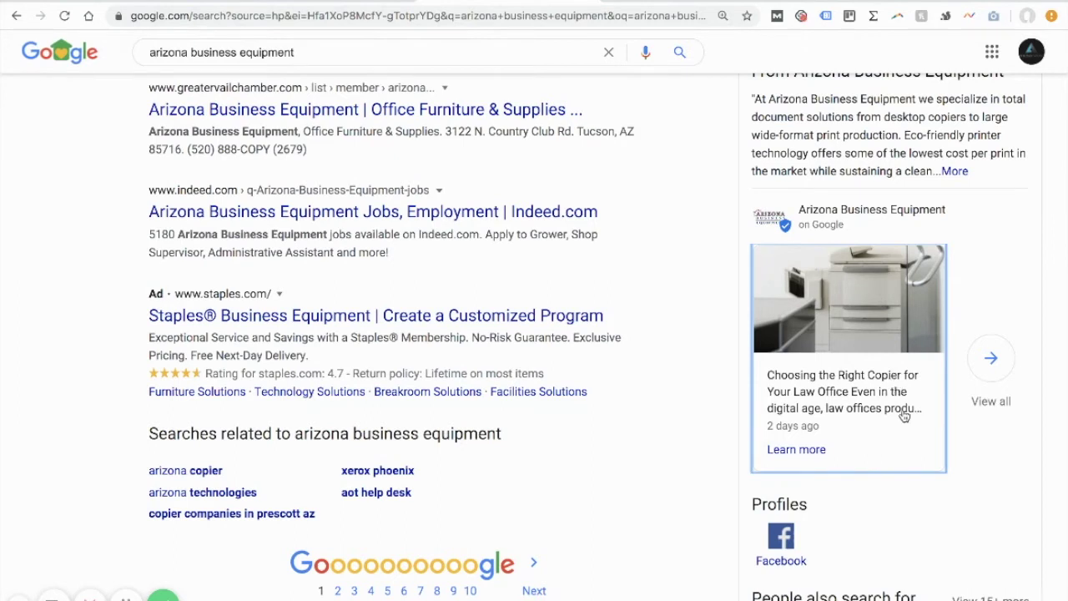
pyautogui.scroll(1, 903, 415)
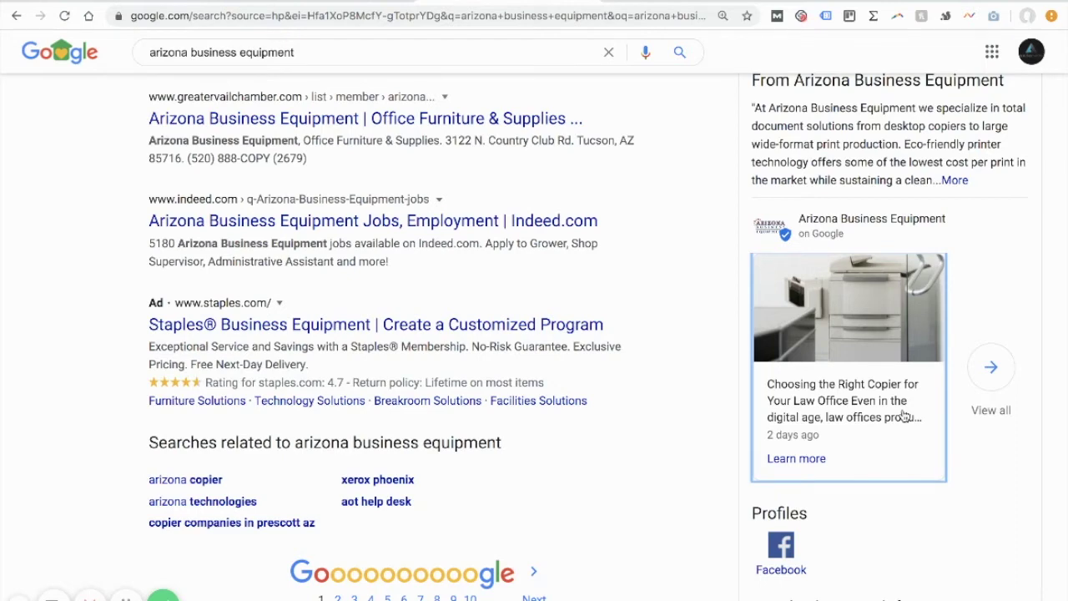
pyautogui.scroll(1, 903, 414)
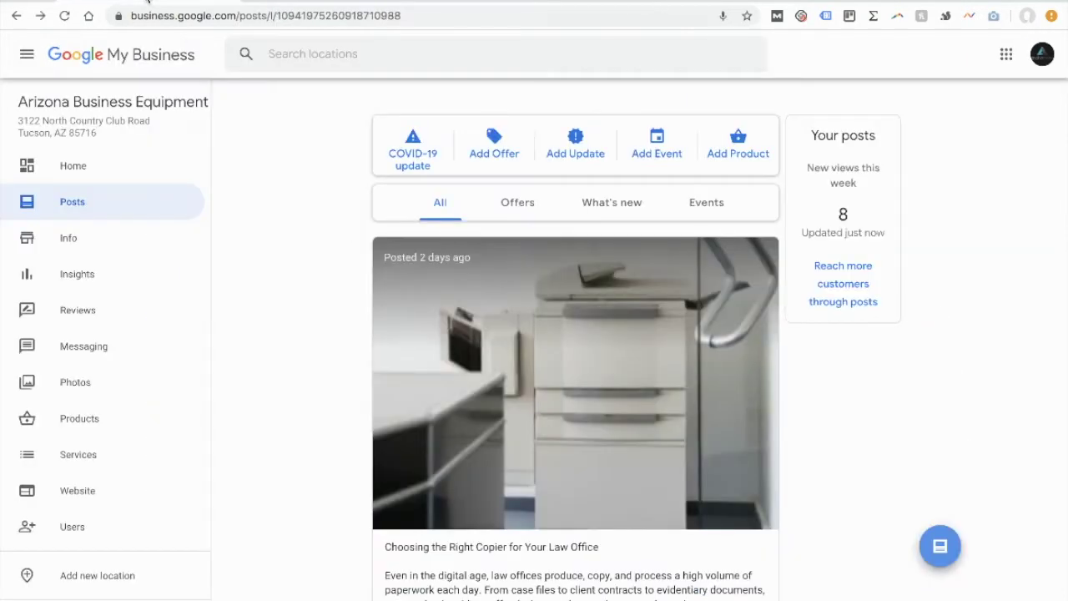
# Examine the latest published post on the Google My Business Posts page, from its image down to its Learn more button
pyautogui.scroll(-1, 322, 334)
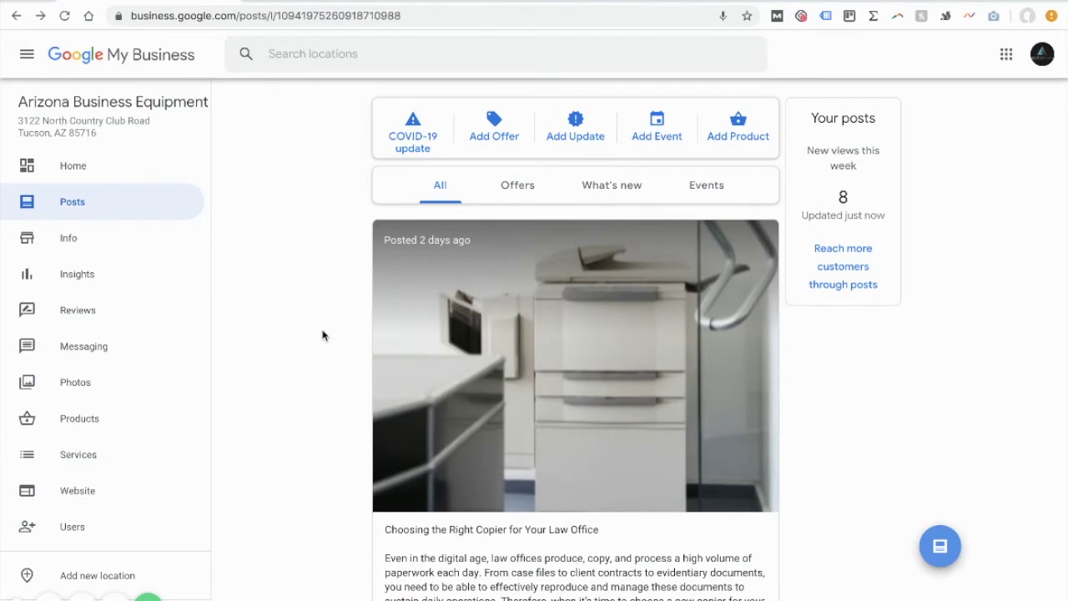
pyautogui.scroll(-1, 322, 334)
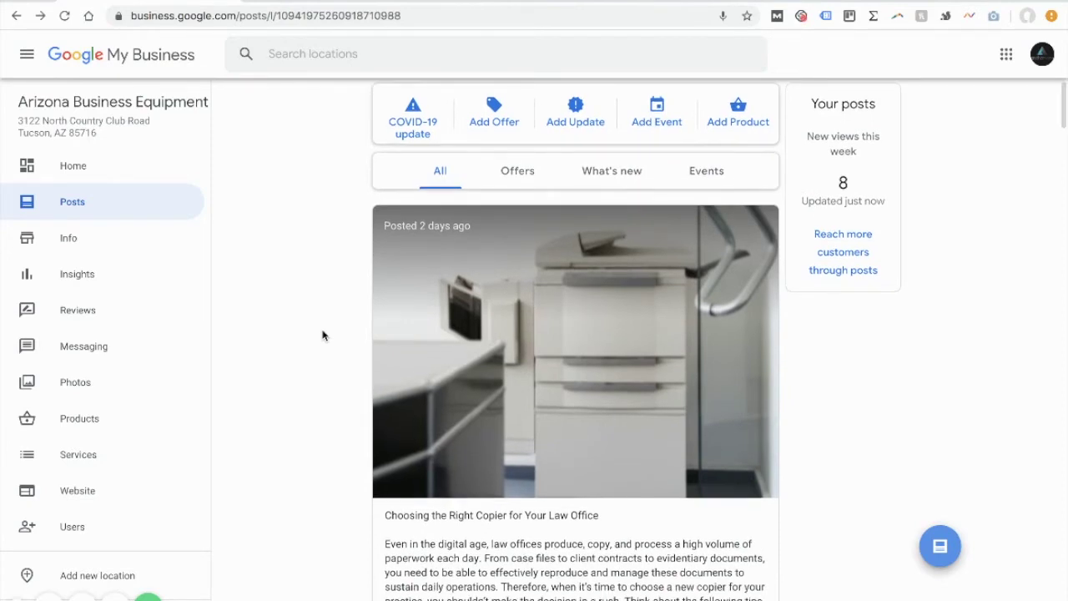
pyautogui.scroll(2, 322, 335)
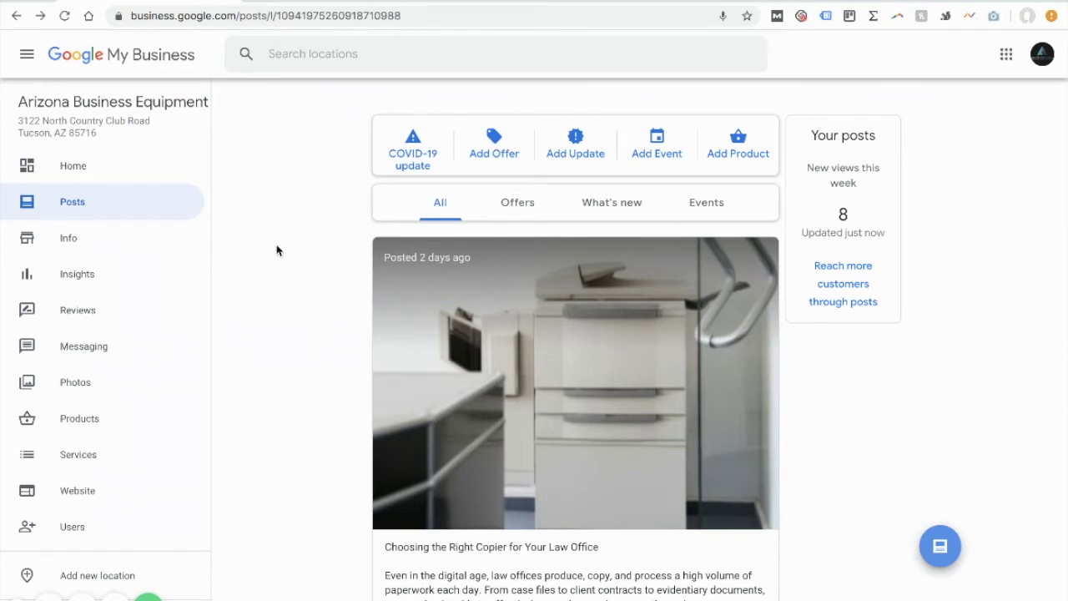
pyautogui.scroll(-2, 278, 250)
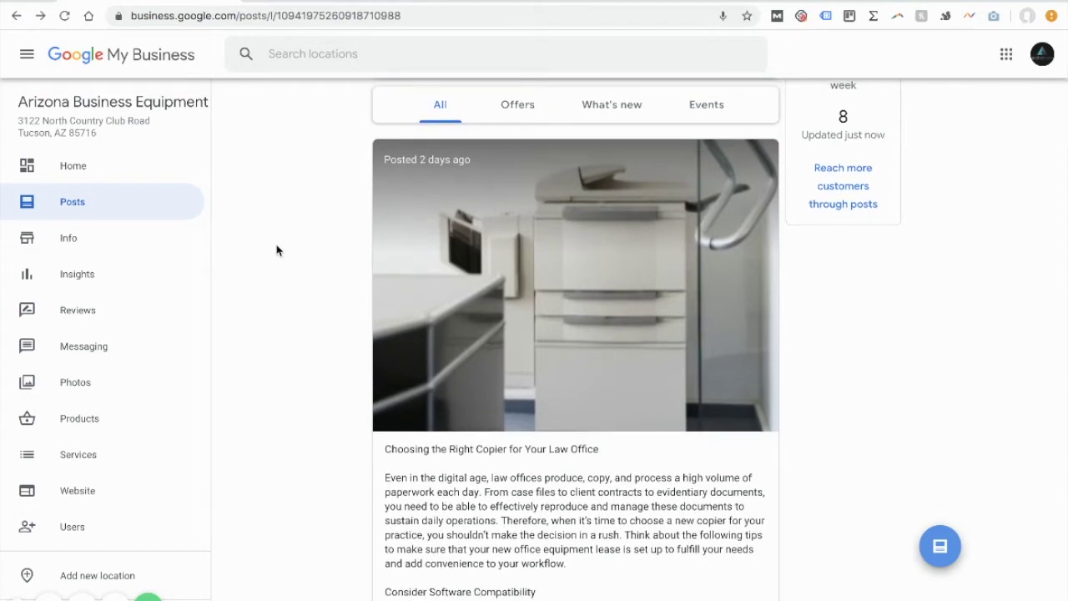
pyautogui.scroll(-1, 278, 250)
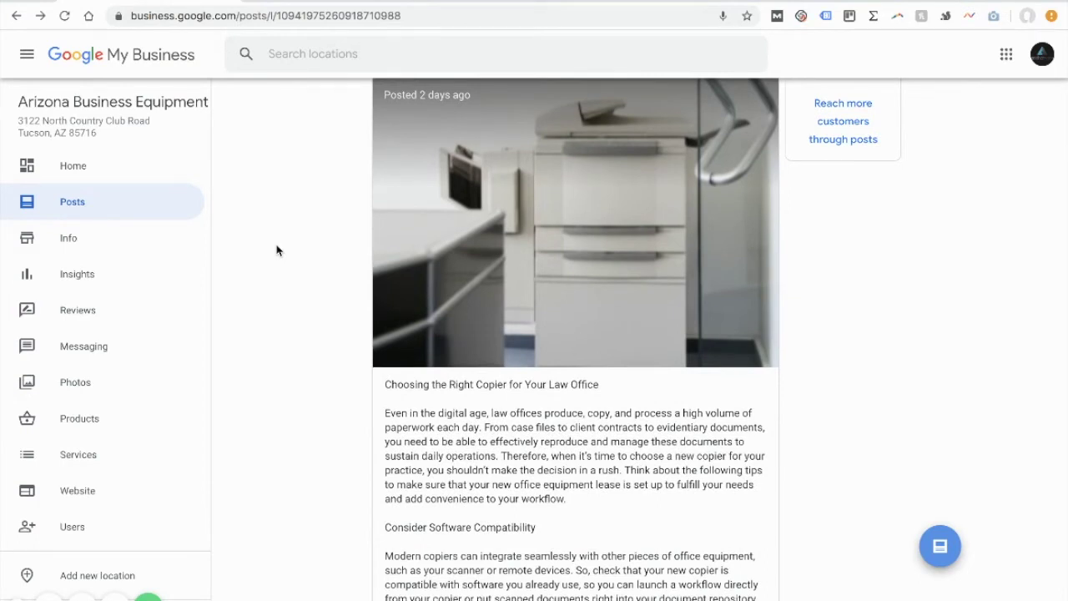
pyautogui.scroll(2, 284, 221)
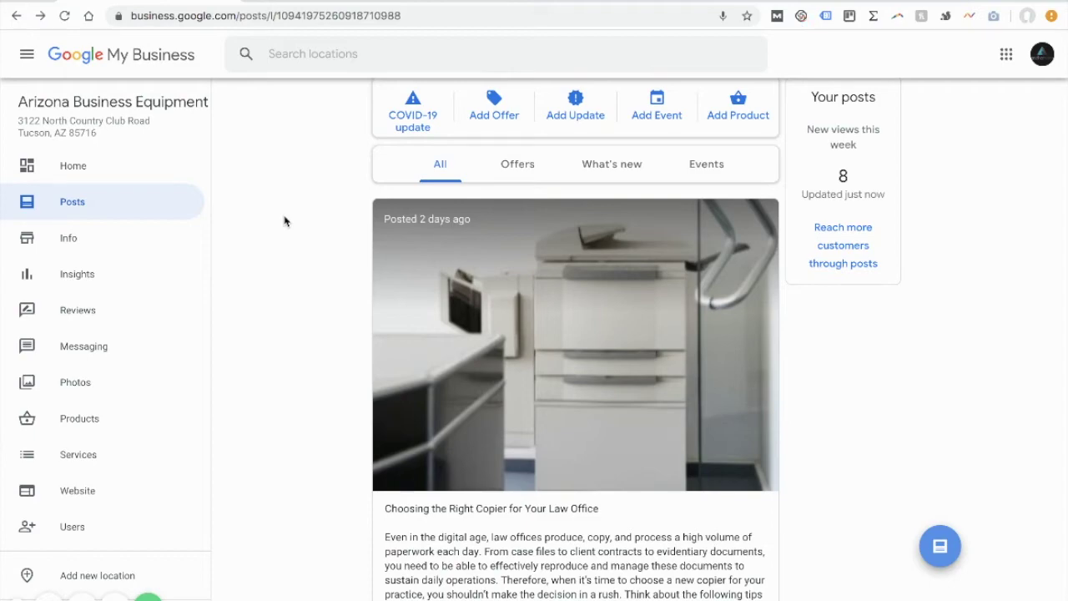
pyautogui.scroll(1, 284, 221)
pyautogui.scroll(-6, 284, 221)
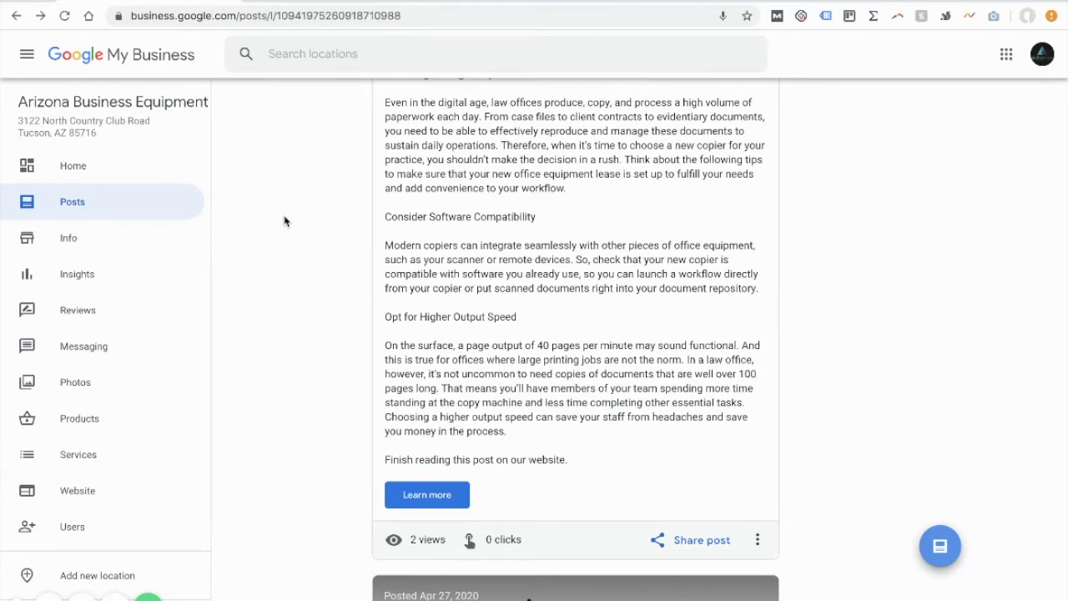
pyautogui.scroll(1, 443, 131)
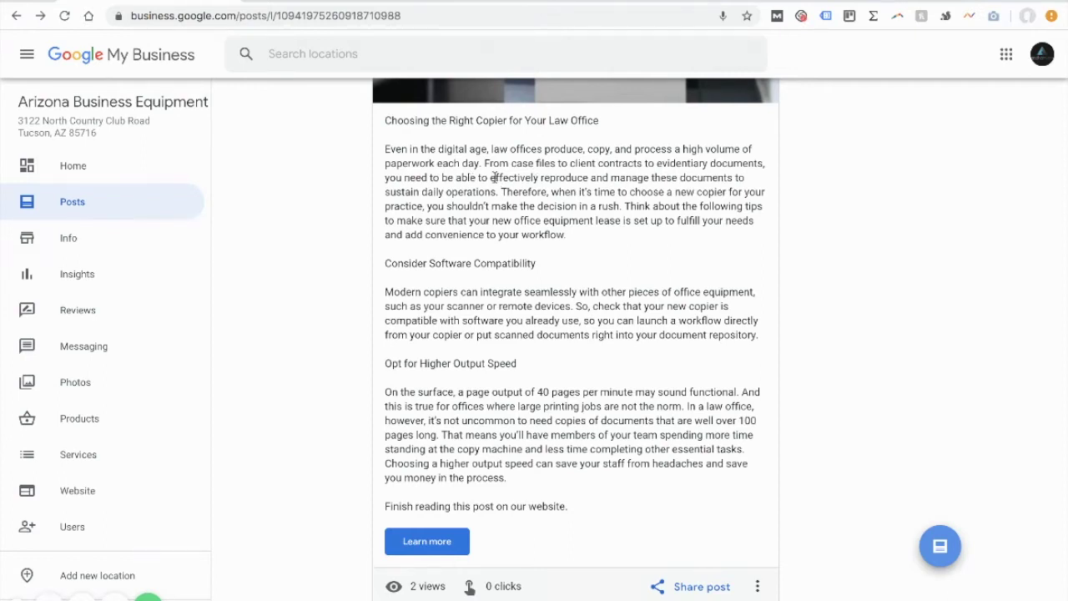
# Highlight "Software Compatibility" in the post's subheading and "software" in the paragraph below it
pyautogui.moveTo(428, 262); pyautogui.dragTo(534, 280)
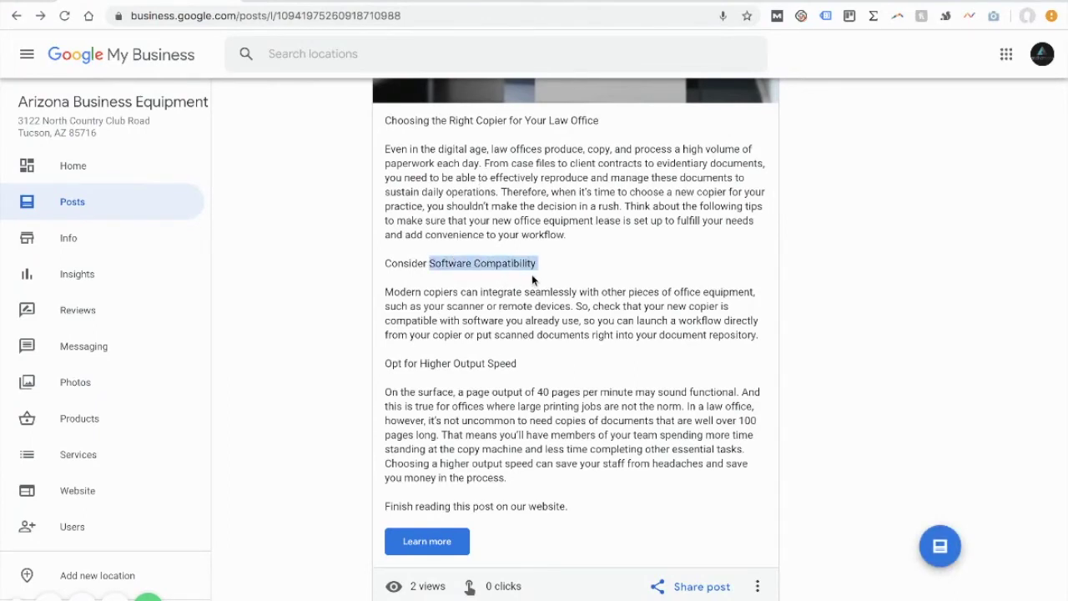
pyautogui.click(486, 324)
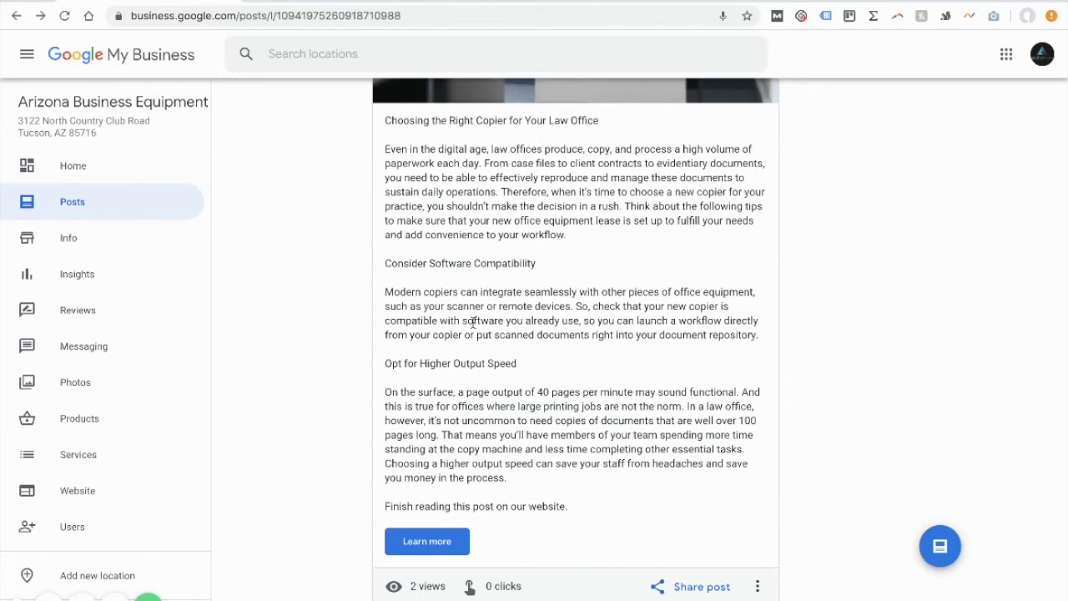
pyautogui.moveTo(461, 323); pyautogui.dragTo(504, 324)
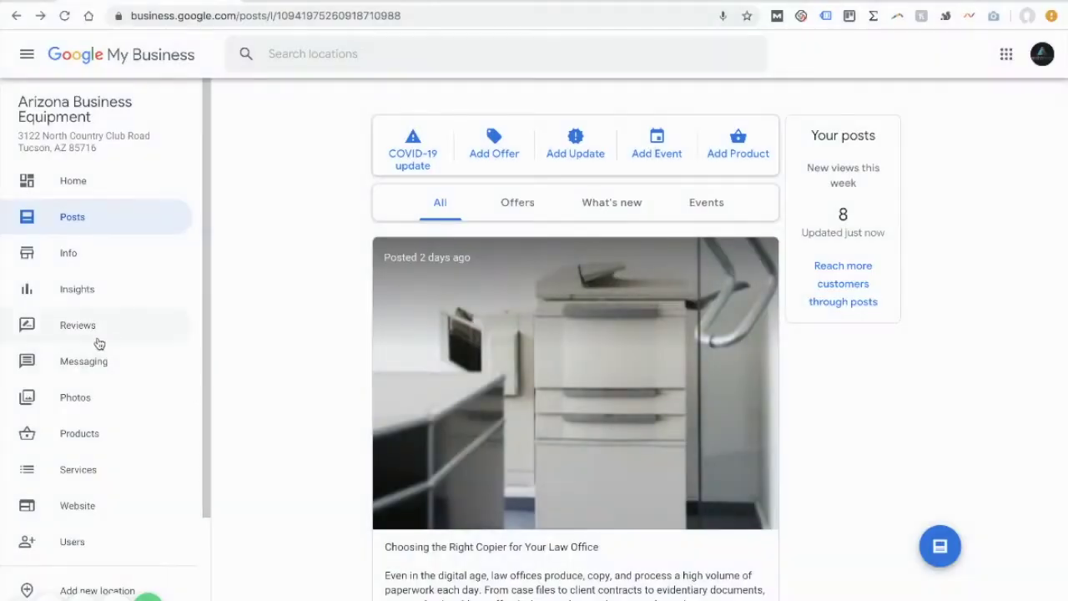
# Open the business's Reviews page and look over the first customer reviews and their reply options
pyautogui.click(96, 341)
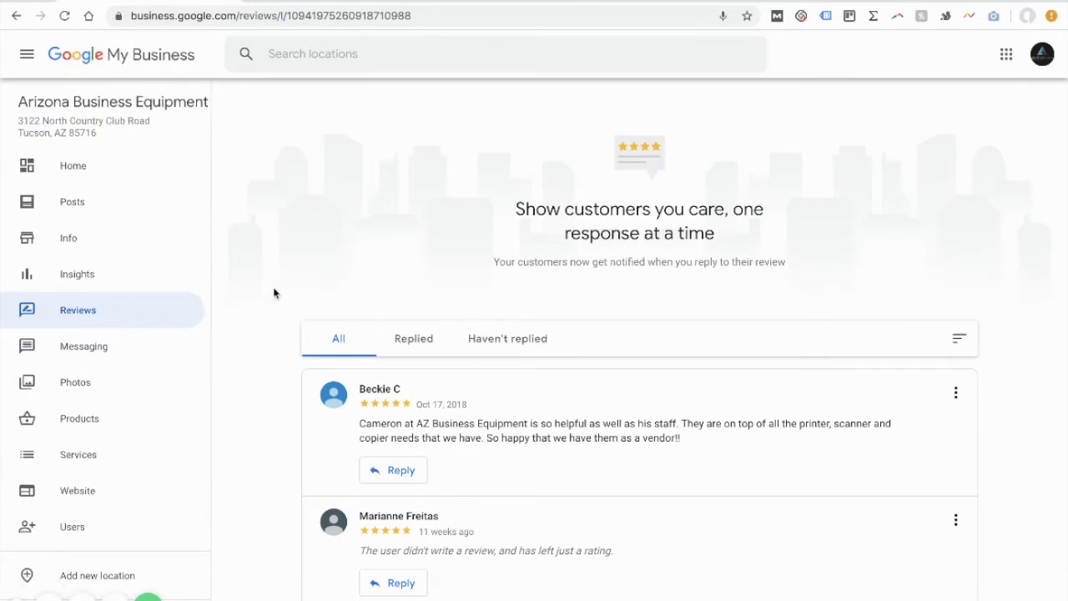
pyautogui.scroll(-1, 274, 292)
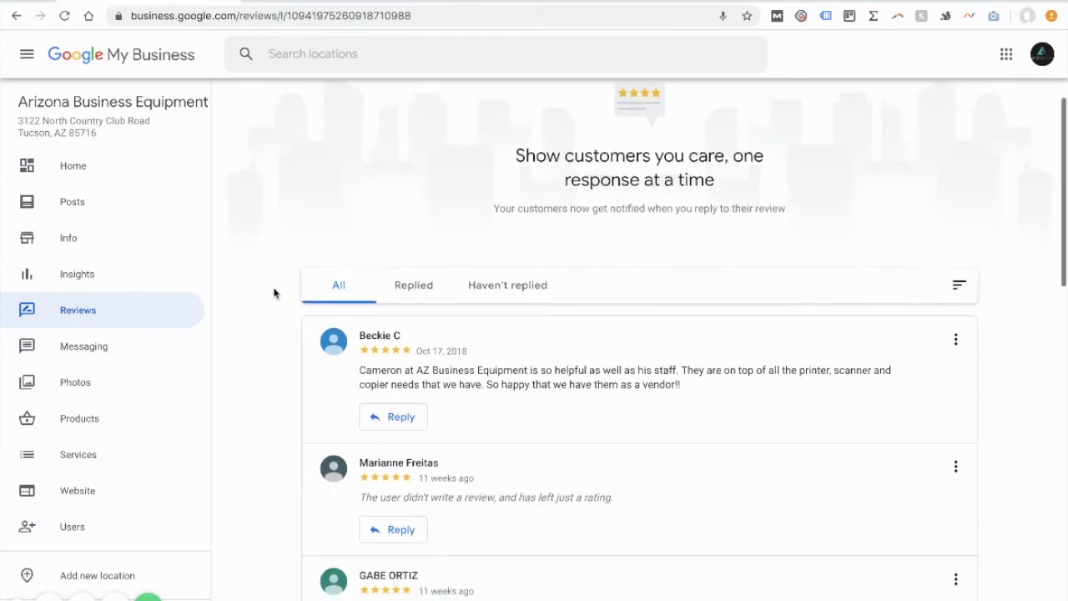
pyautogui.scroll(-1, 665, 364)
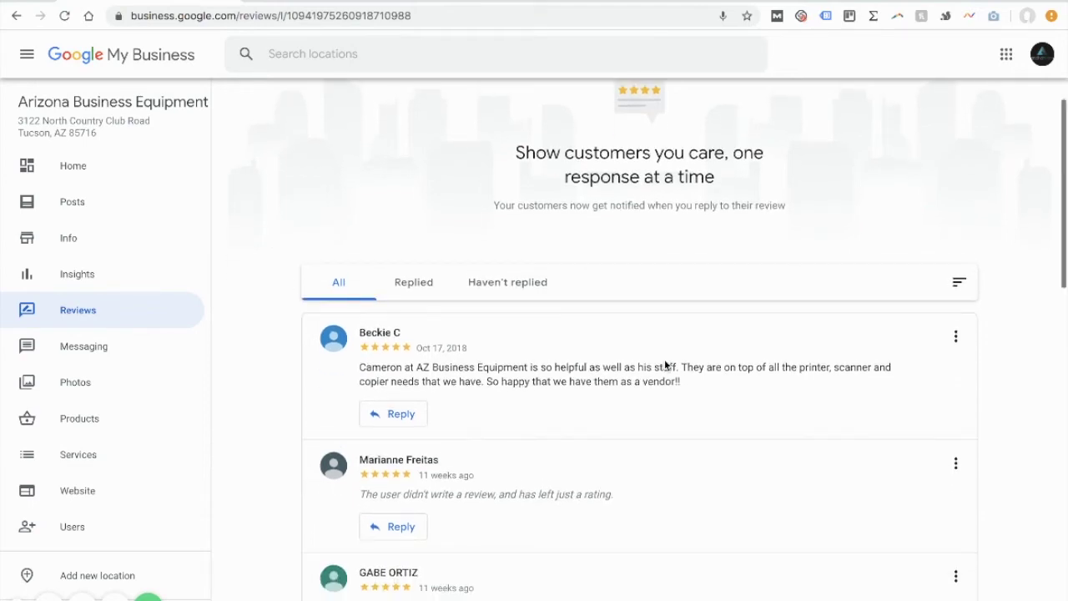
pyautogui.scroll(-3, 664, 365)
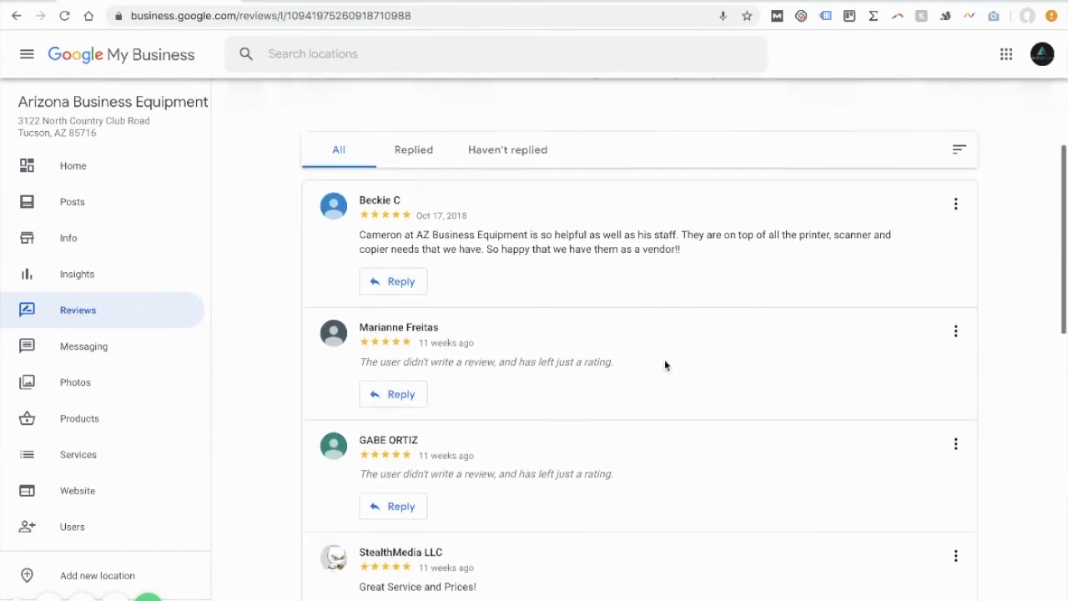
pyautogui.scroll(3, 665, 365)
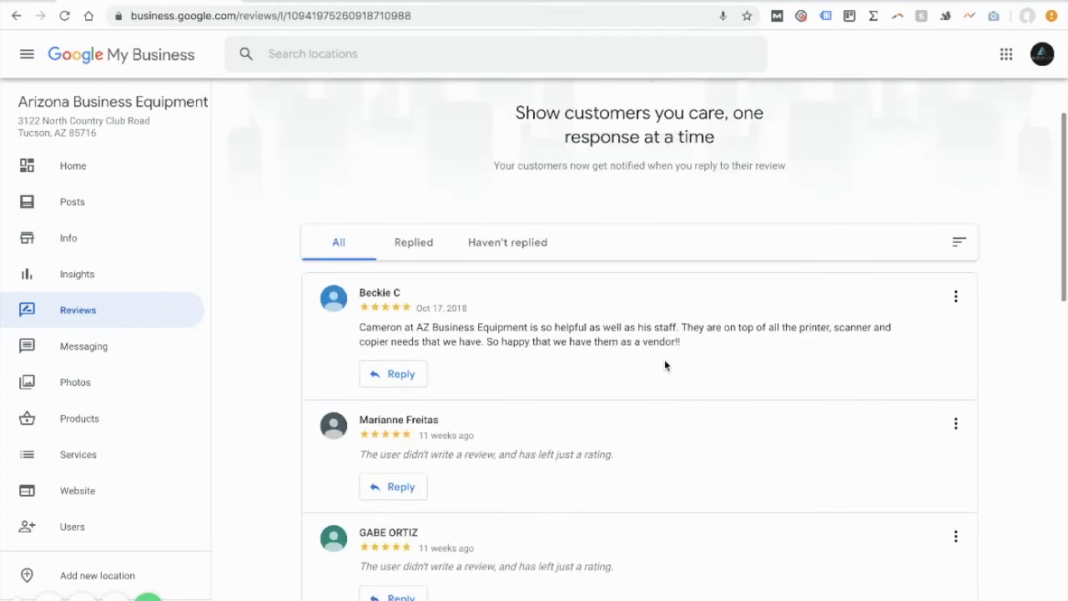
# View the reviews filtered by Replied and by Haven't replied, and return to showing All
pyautogui.click(411, 242)
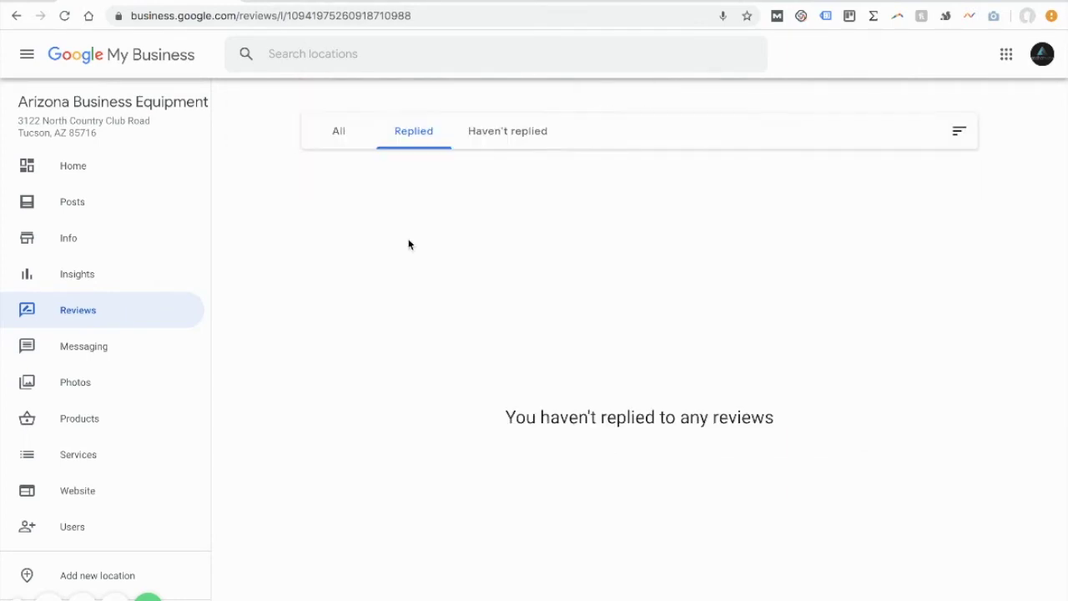
pyautogui.click(341, 136)
pyautogui.click(518, 331)
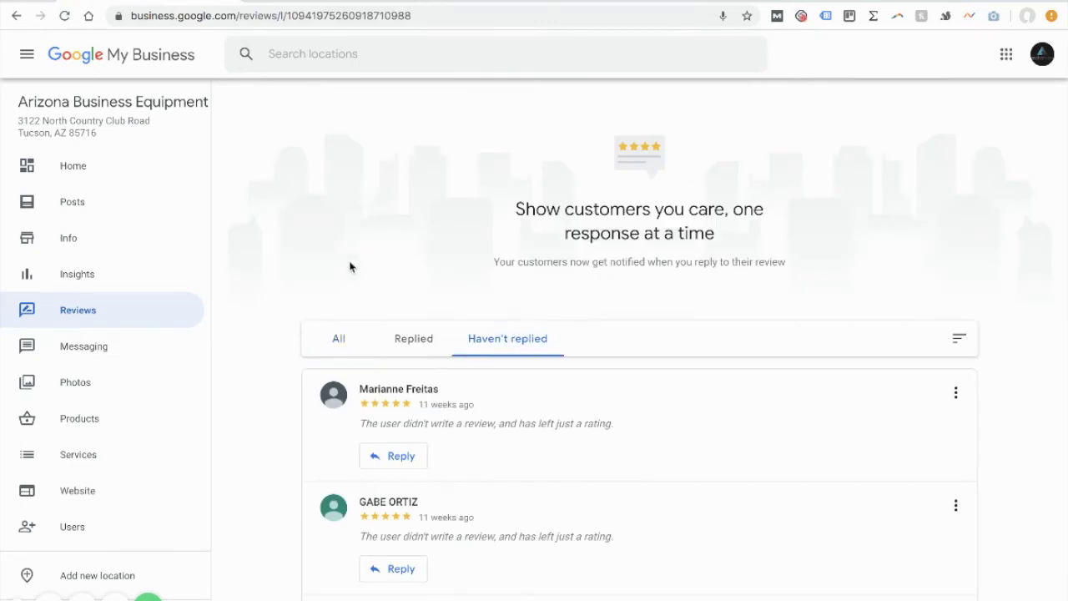
pyautogui.click(339, 339)
# Read through the list of all customer reviews, checking which have written comments and which only have ratings
pyautogui.scroll(-1, 340, 339)
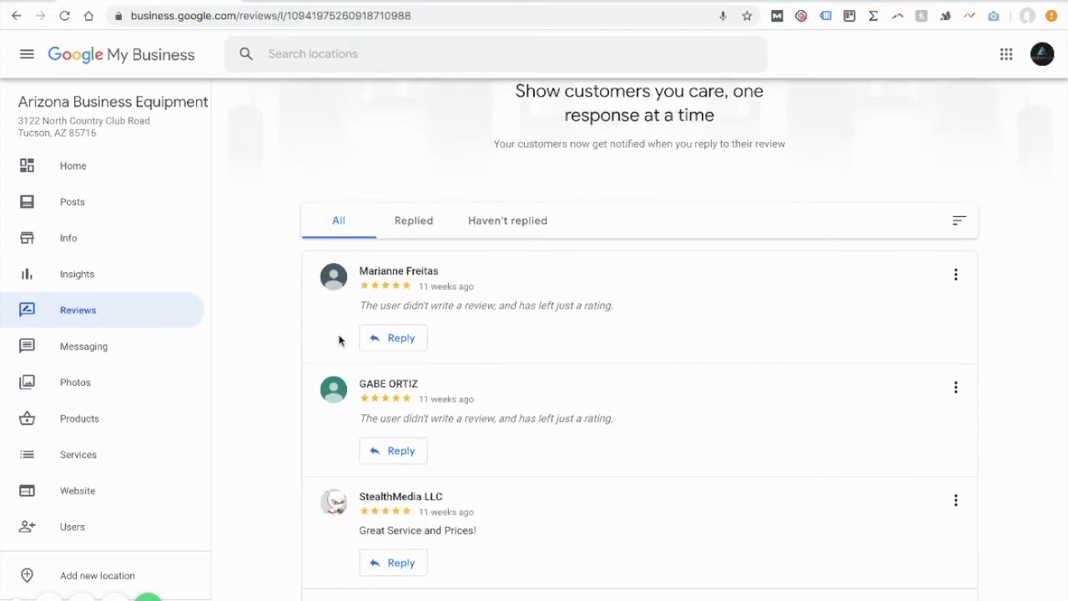
pyautogui.scroll(-1, 272, 415)
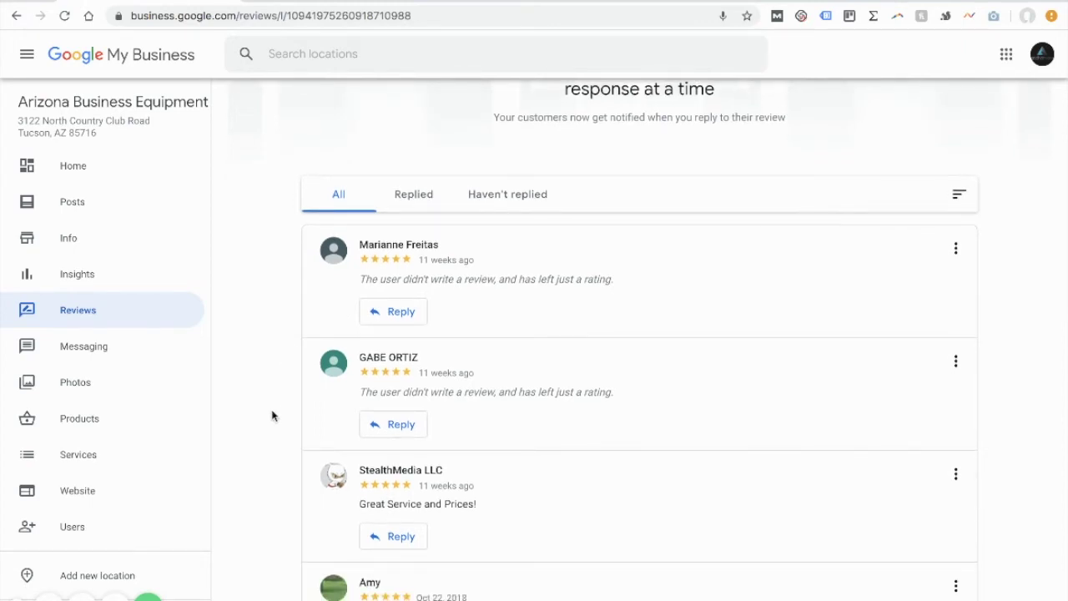
pyautogui.scroll(-2, 272, 415)
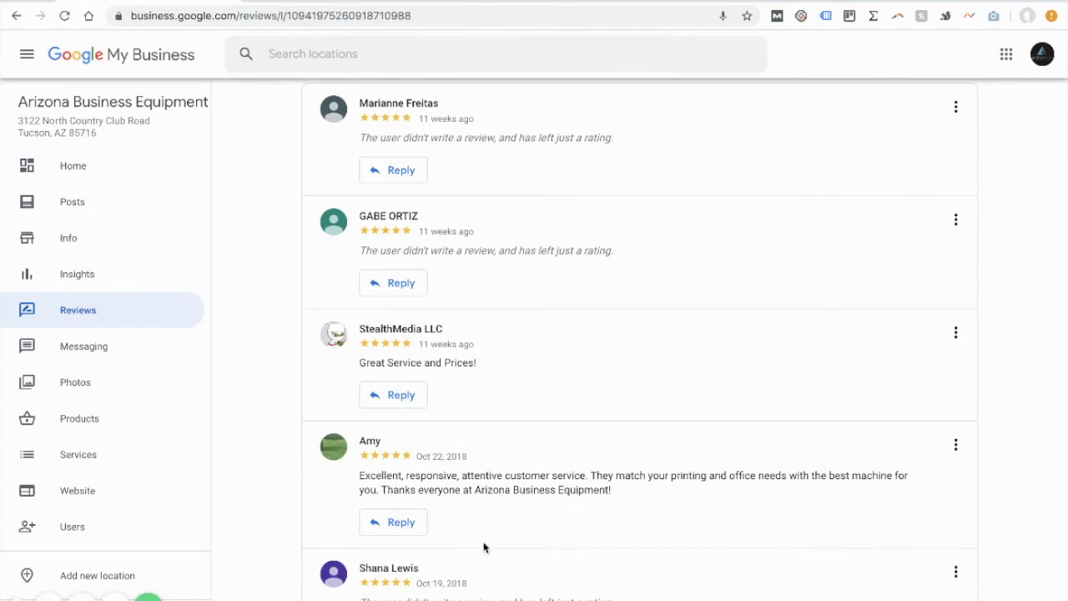
pyautogui.scroll(-1, 484, 547)
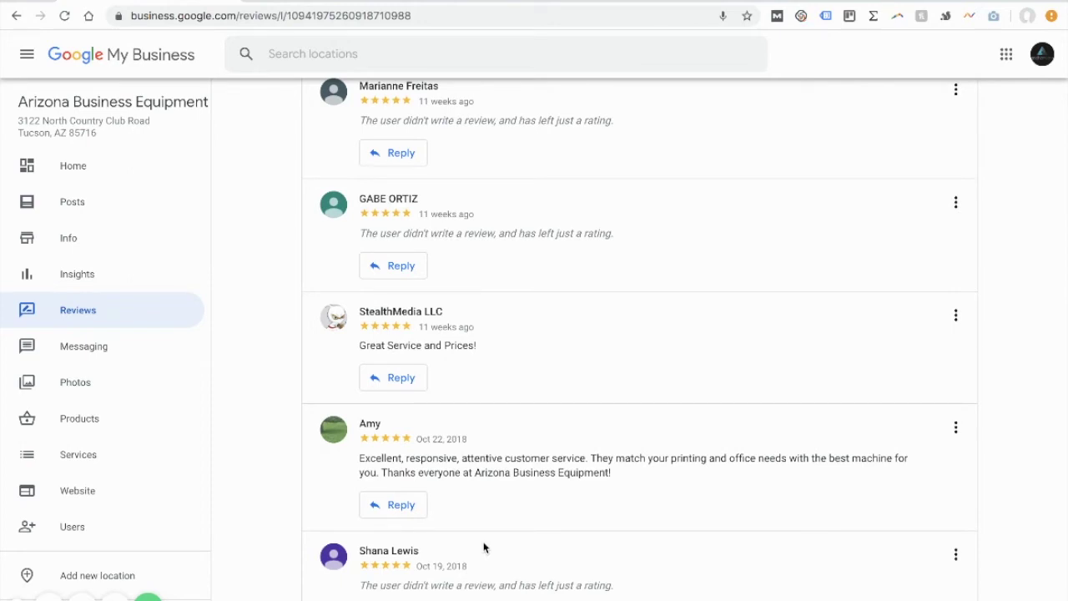
pyautogui.scroll(-2, 484, 548)
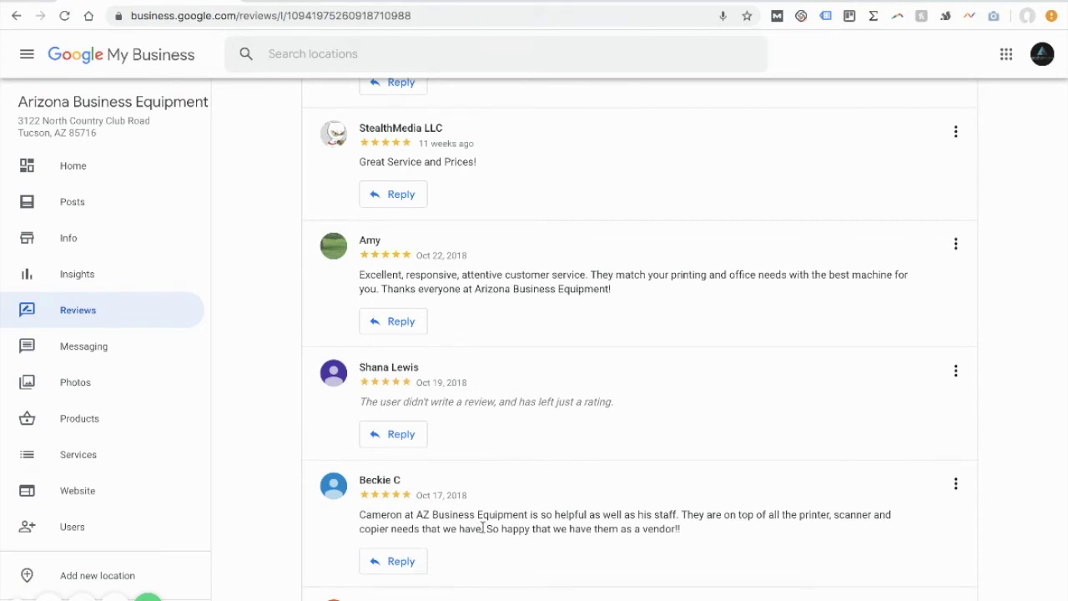
pyautogui.scroll(-1, 482, 527)
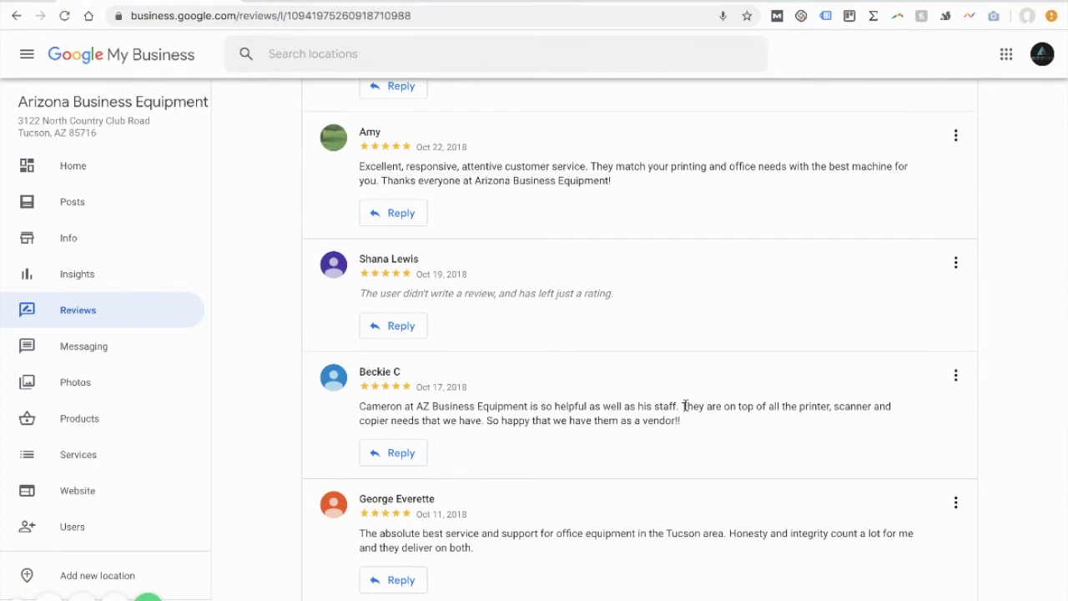
# Highlight the comment about printer, scanner and copier needs in the Oct 17, 2018 review, clear the highlight, and return to the newest reviews
pyautogui.moveTo(728, 407); pyautogui.dragTo(827, 421)
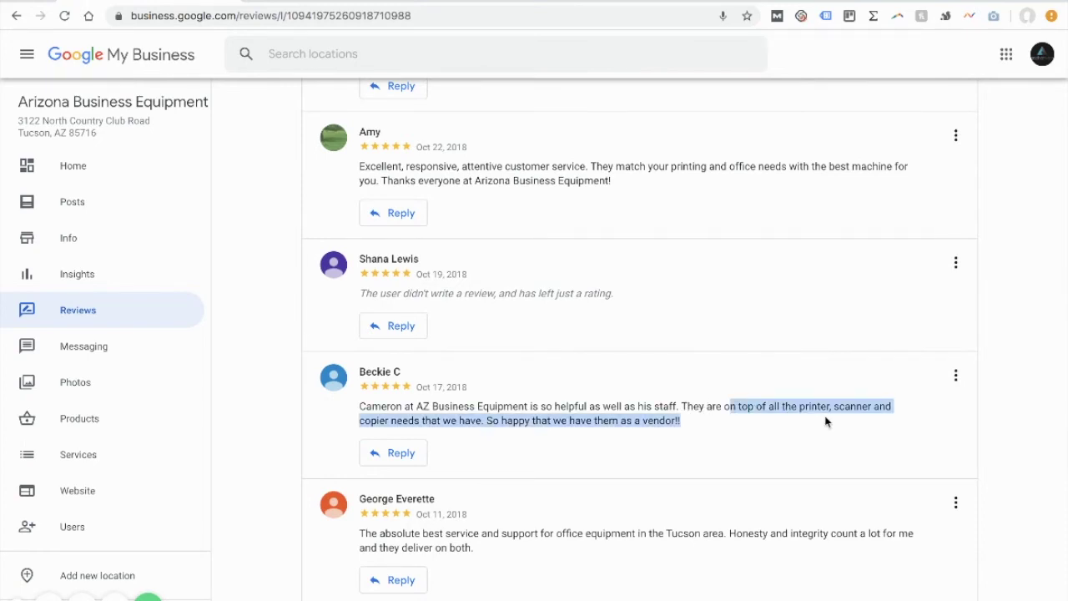
pyautogui.click(827, 415)
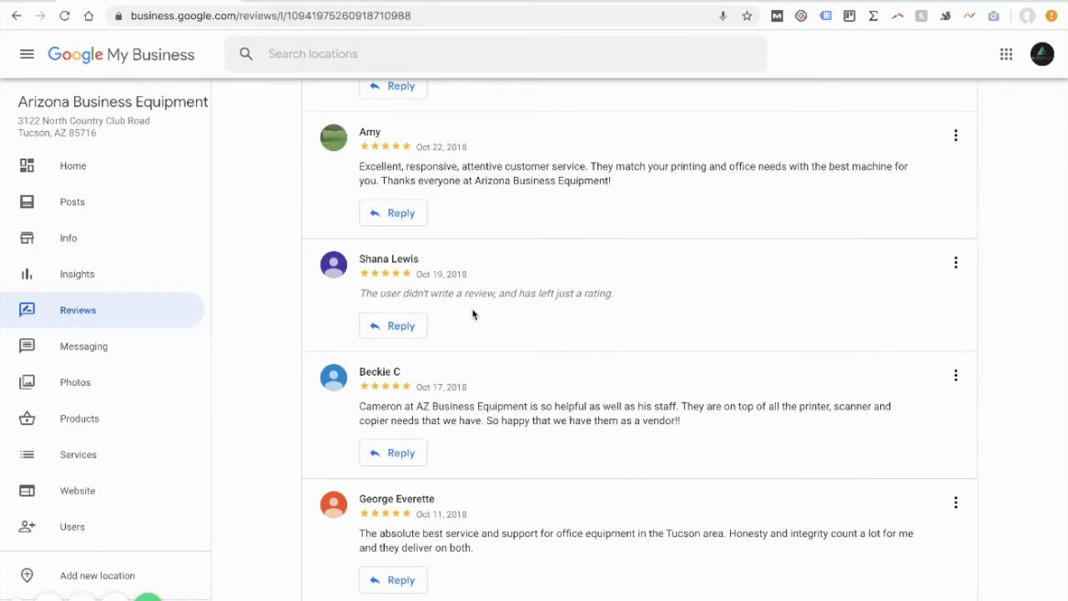
pyautogui.scroll(3, 472, 314)
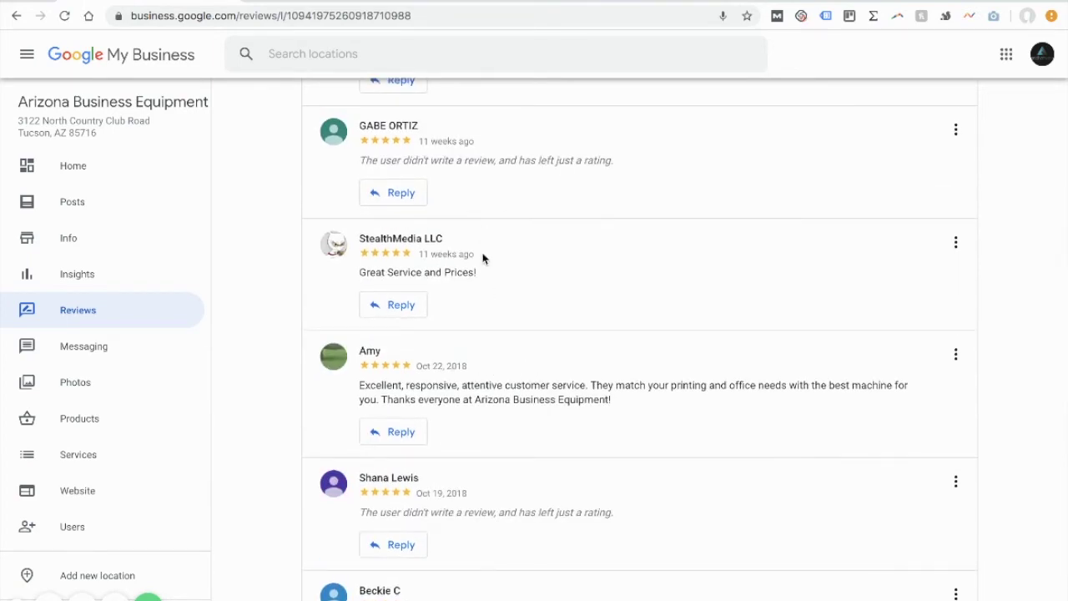
pyautogui.scroll(1, 482, 259)
pyautogui.scroll(3, 482, 259)
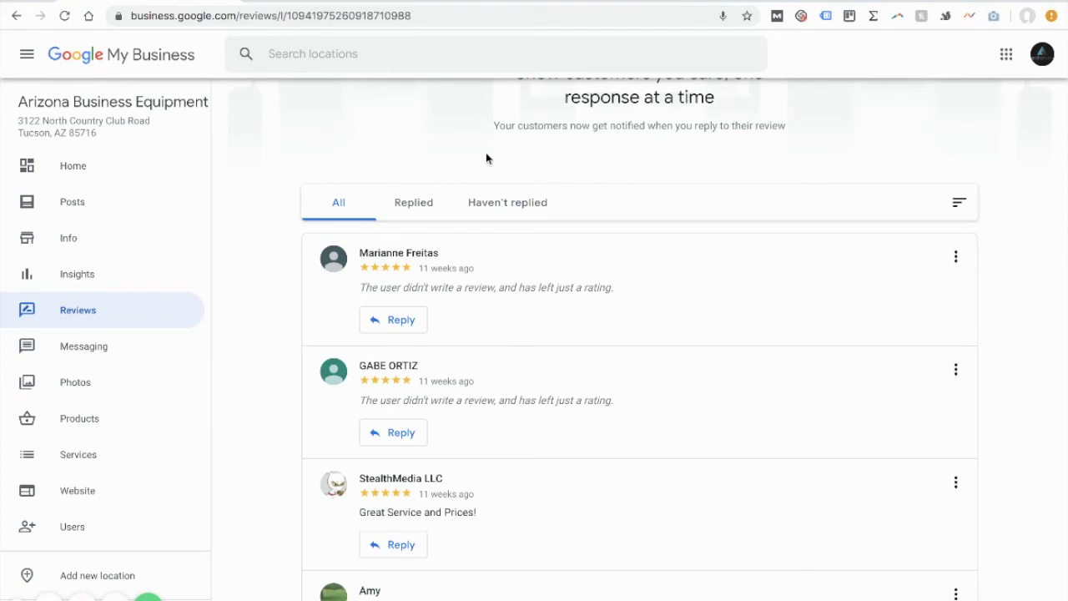
# Switch to the Google search results for arizona business equipment, examine the listing's rating and Reviews section, and open all its Google reviews
pyautogui.click(468, 3)
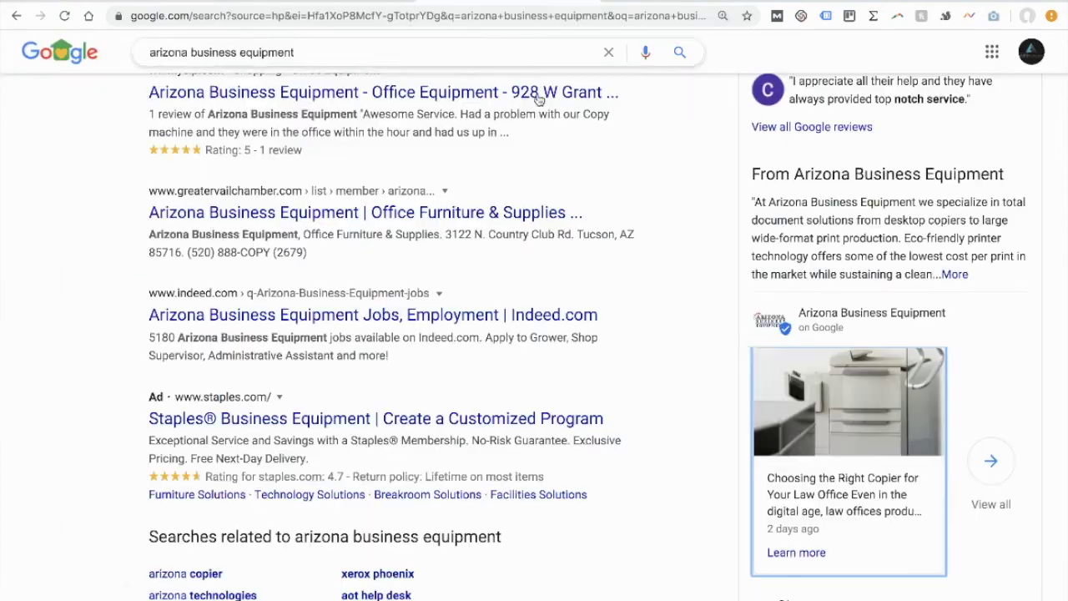
pyautogui.scroll(5, 747, 339)
pyautogui.scroll(5, 748, 344)
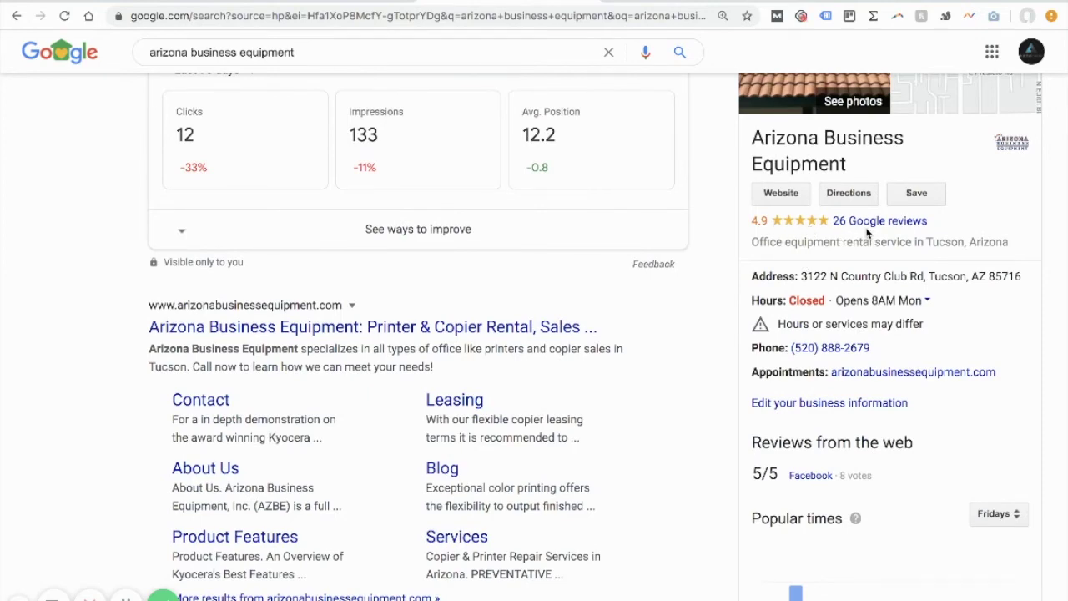
pyautogui.scroll(-7, 874, 244)
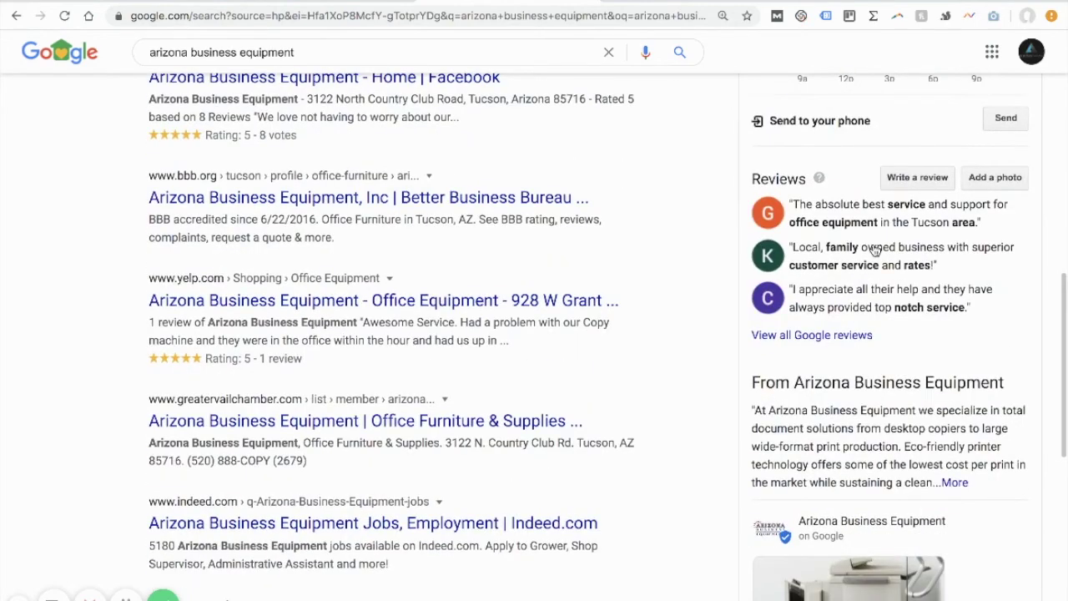
pyautogui.scroll(-4, 874, 249)
pyautogui.scroll(3, 873, 244)
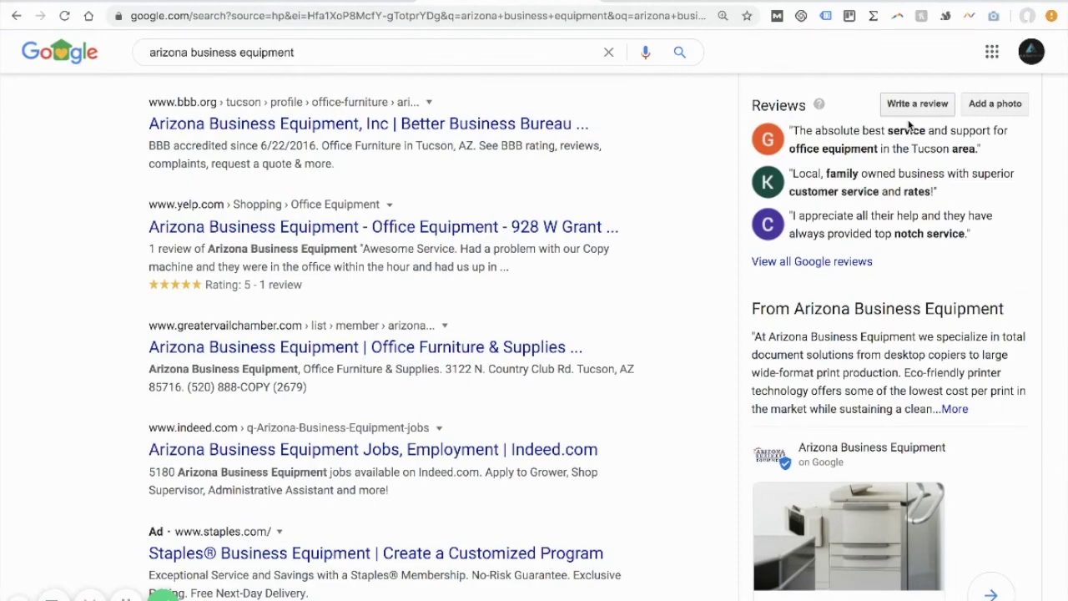
pyautogui.click(829, 262)
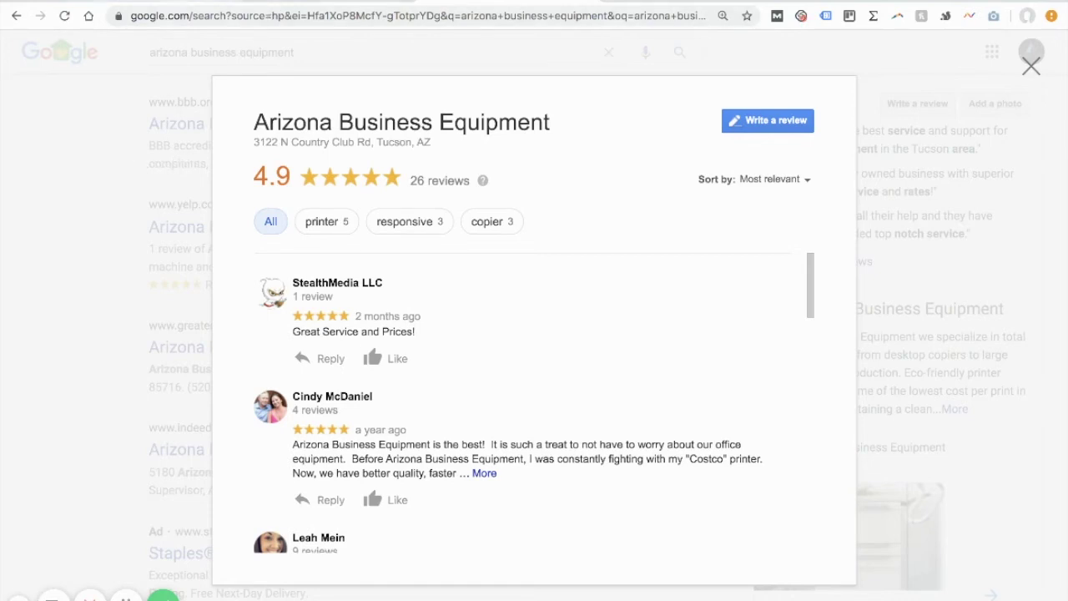
# Switch back to Google My Business and open the business's Messaging page
pyautogui.click(150, 2)
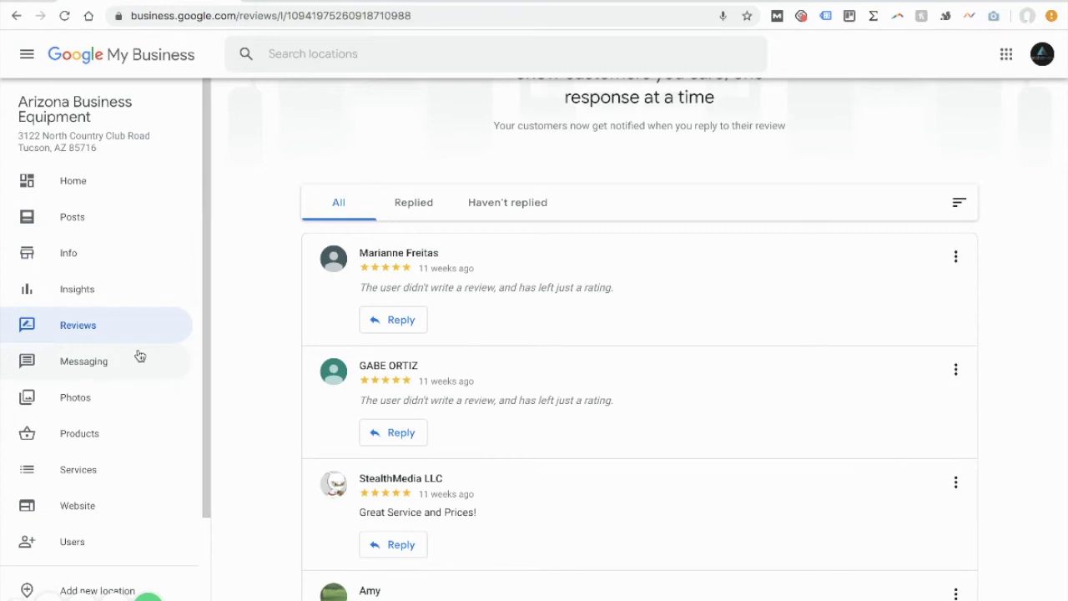
pyautogui.scroll(-1, 140, 355)
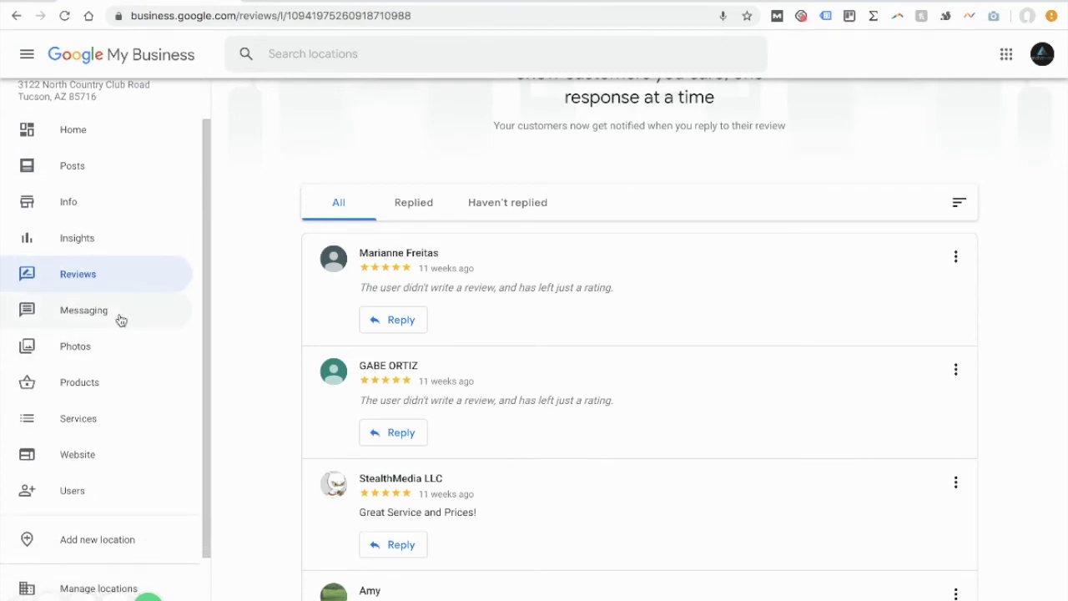
pyautogui.click(118, 317)
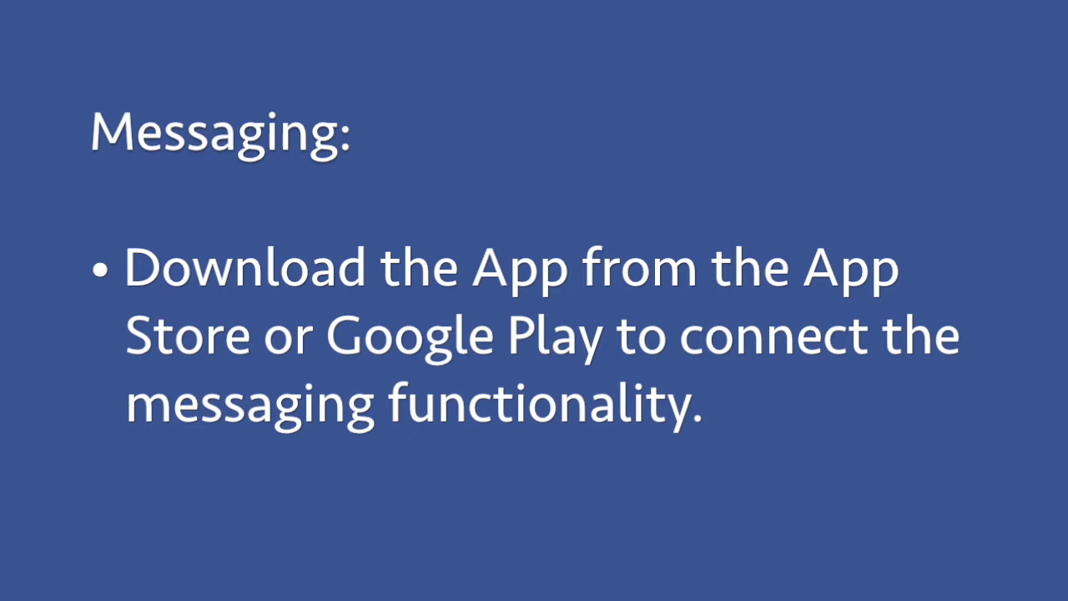
# Open Insights to examine how customers search for the business and its phone call statistics, and go back to the Home dashboard
pyautogui.click(118, 294)
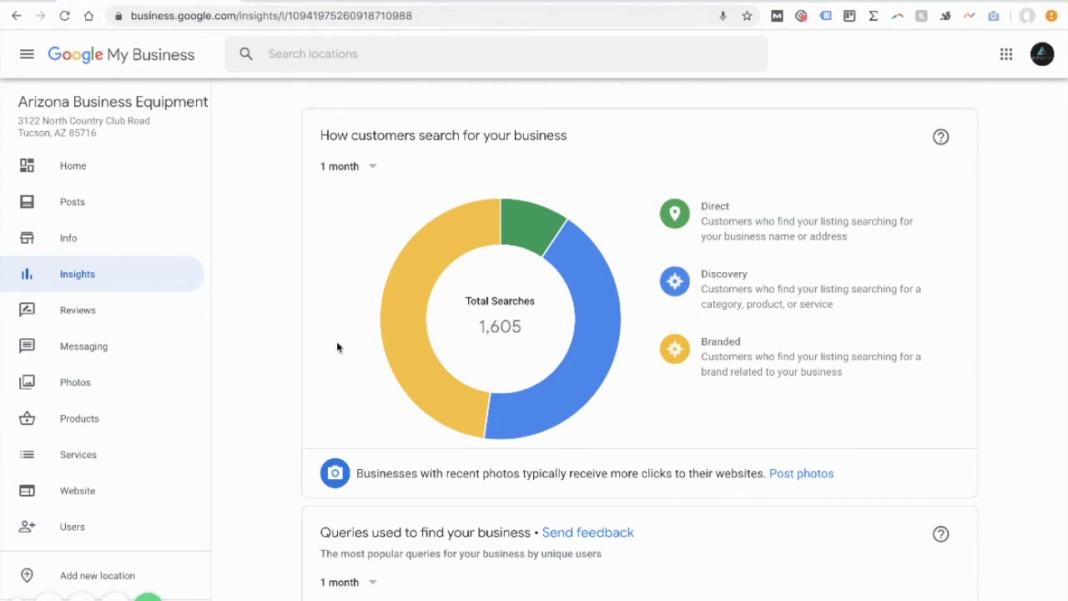
pyautogui.moveTo(411, 281)
pyautogui.moveTo(748, 372)
pyautogui.moveTo(563, 392)
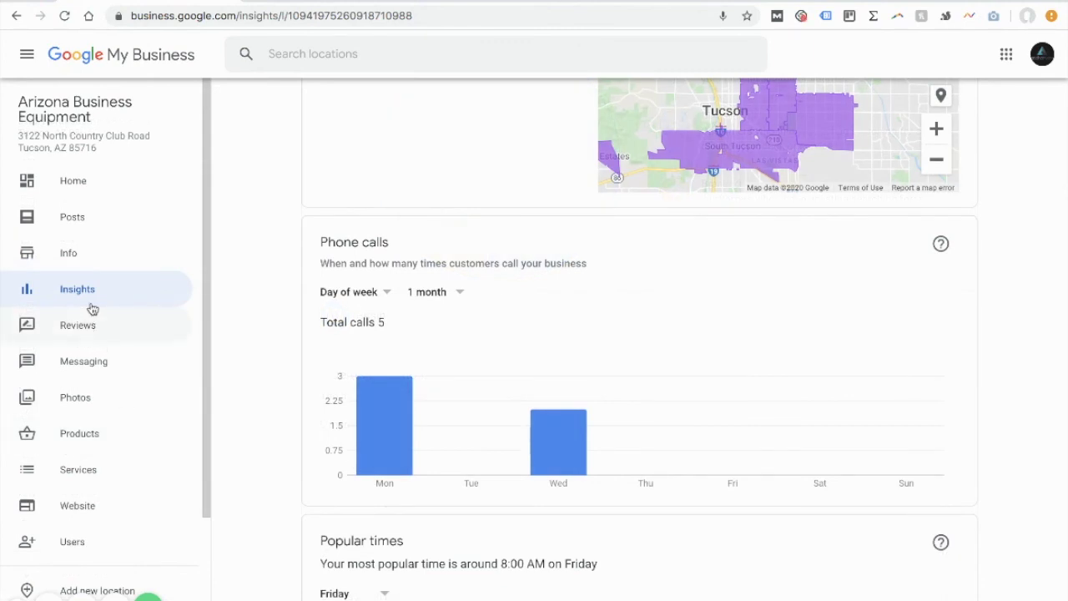
pyautogui.click(108, 176)
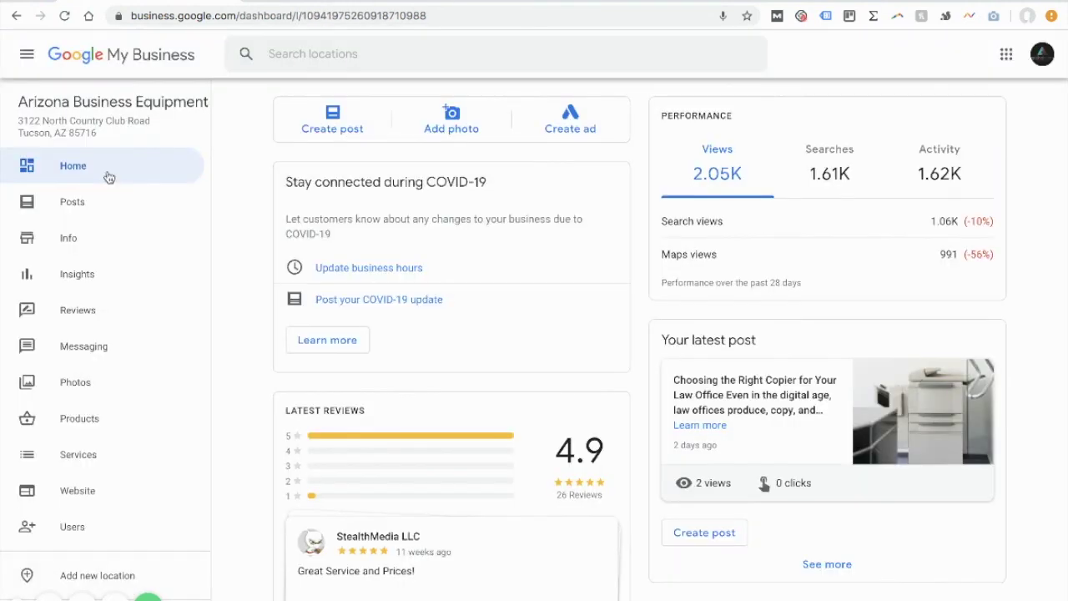